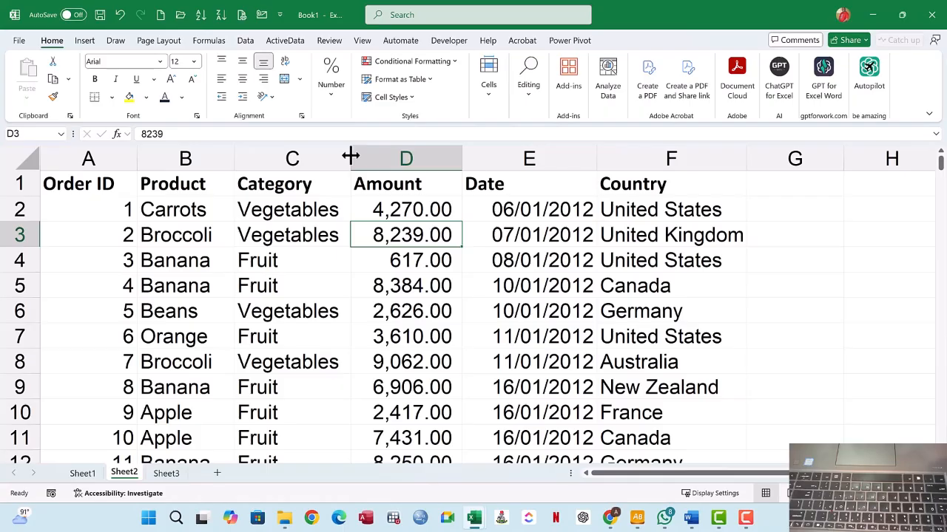
# List the function names SUM, COUNT, AVERAGE, MAX and MIN in cells H2 to H6 beside the order data
pyautogui.scroll(-2, 430, 342)
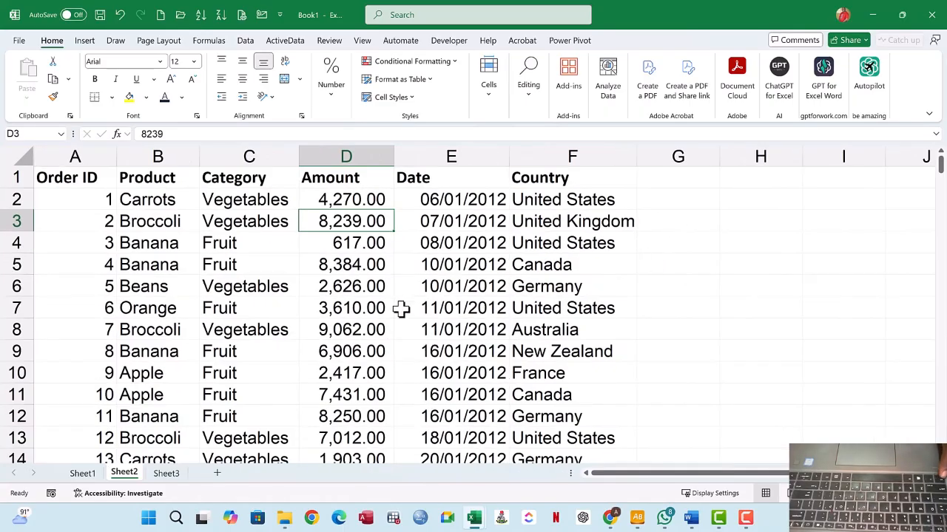
pyautogui.scroll(-1, 369, 306)
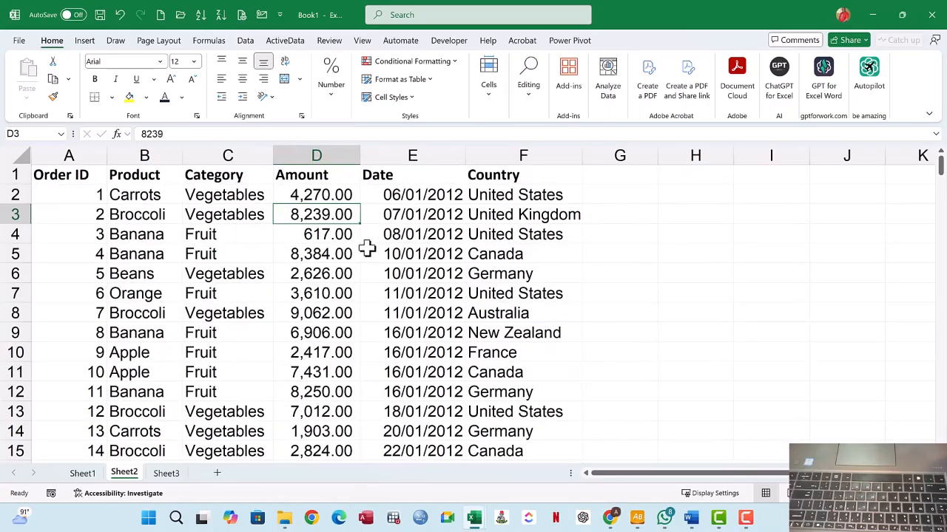
pyautogui.click(678, 196)
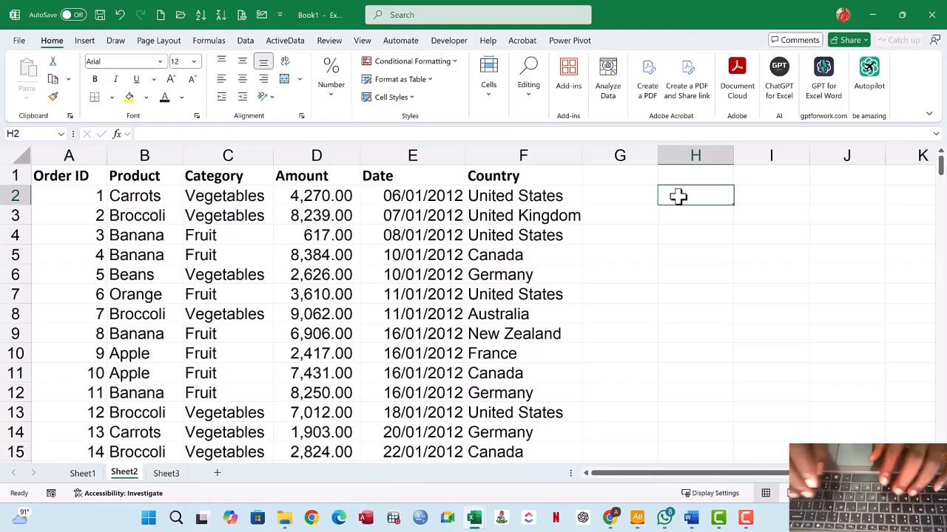
pyautogui.write('SUM')
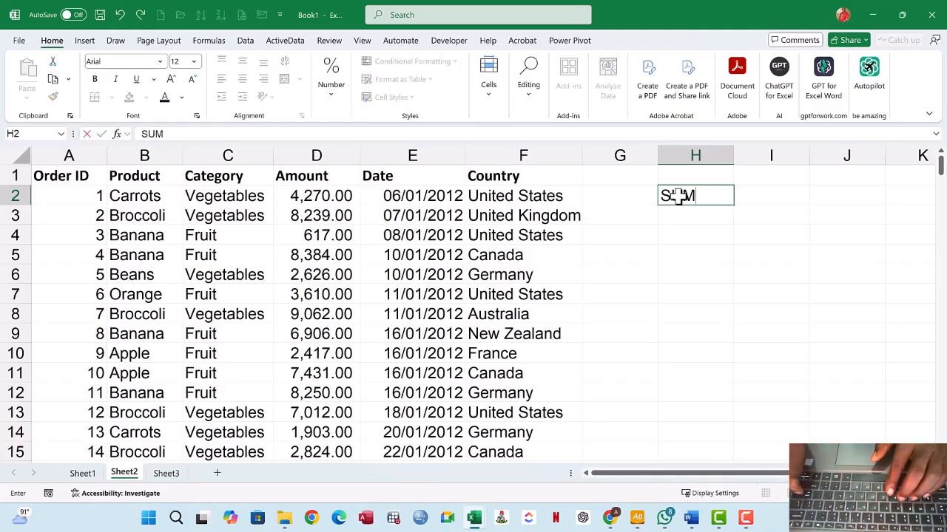
pyautogui.press('Return')
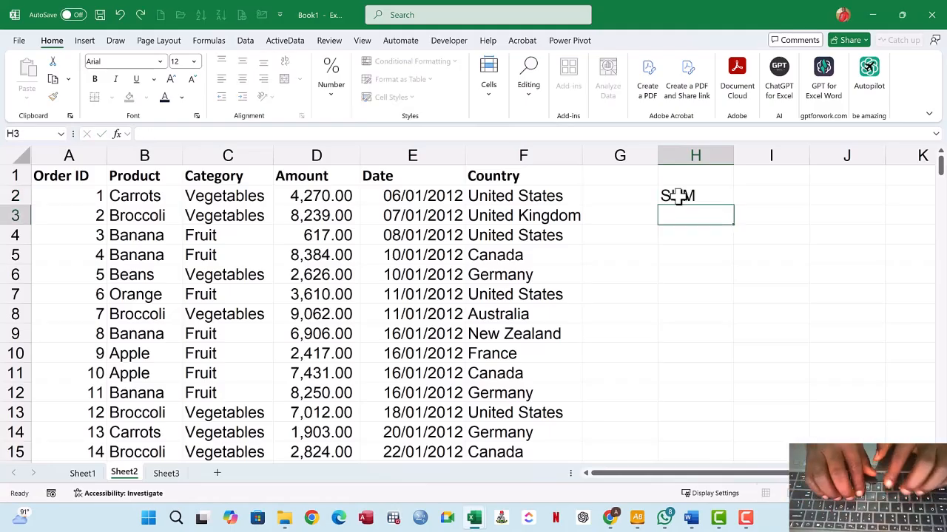
pyautogui.write('COUNT')
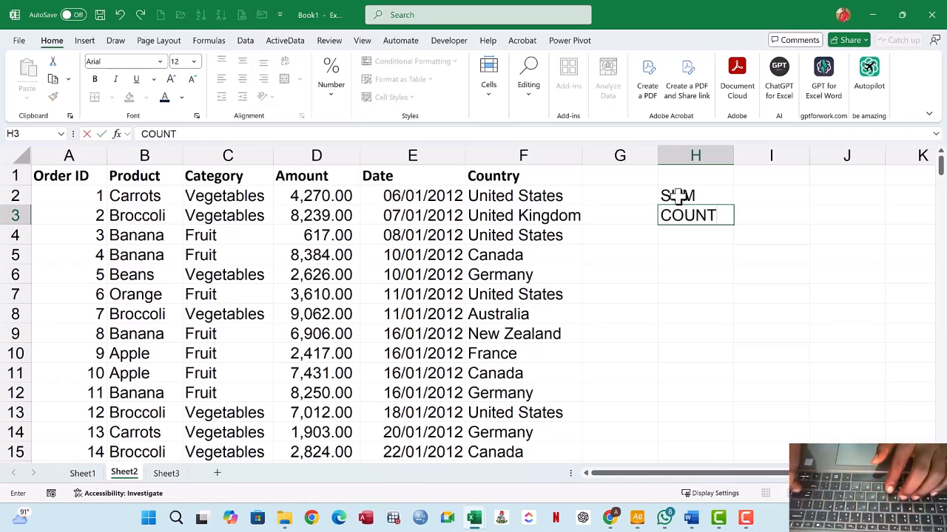
pyautogui.press('Return')
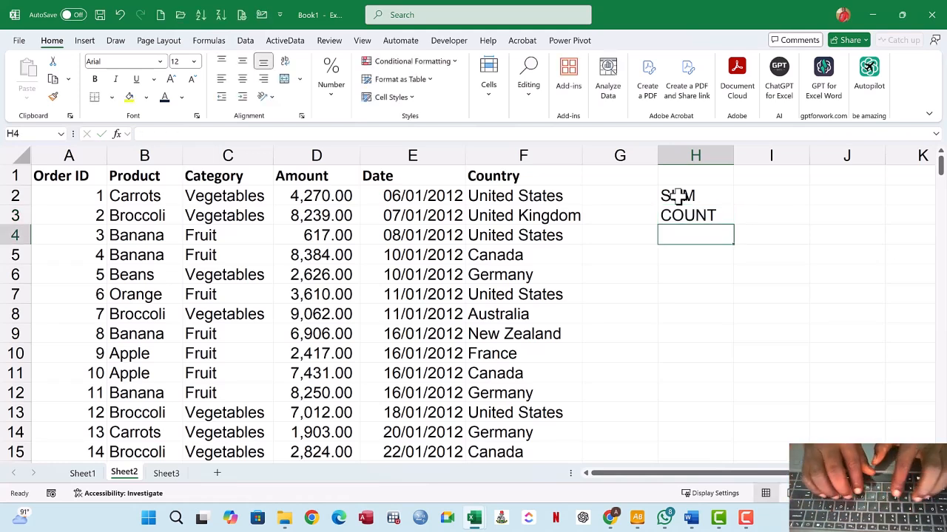
pyautogui.write('AVER')
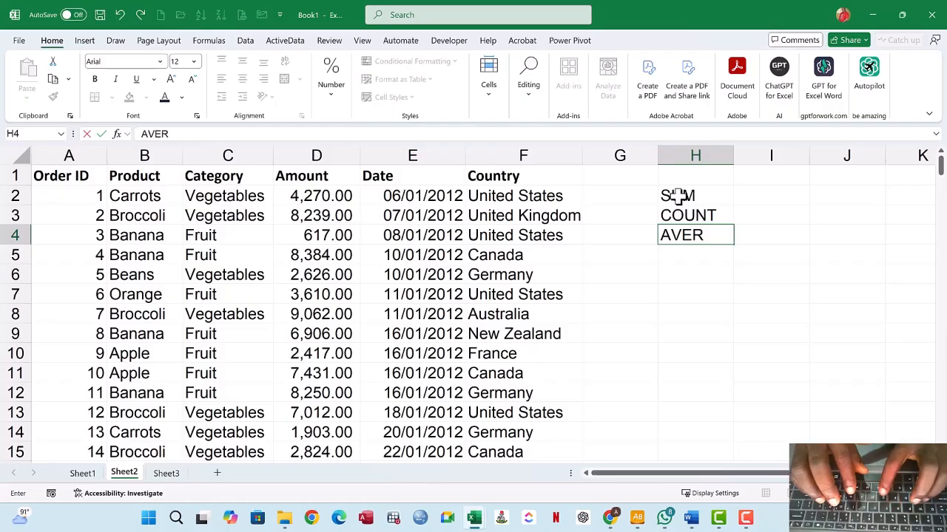
pyautogui.write('AGE')
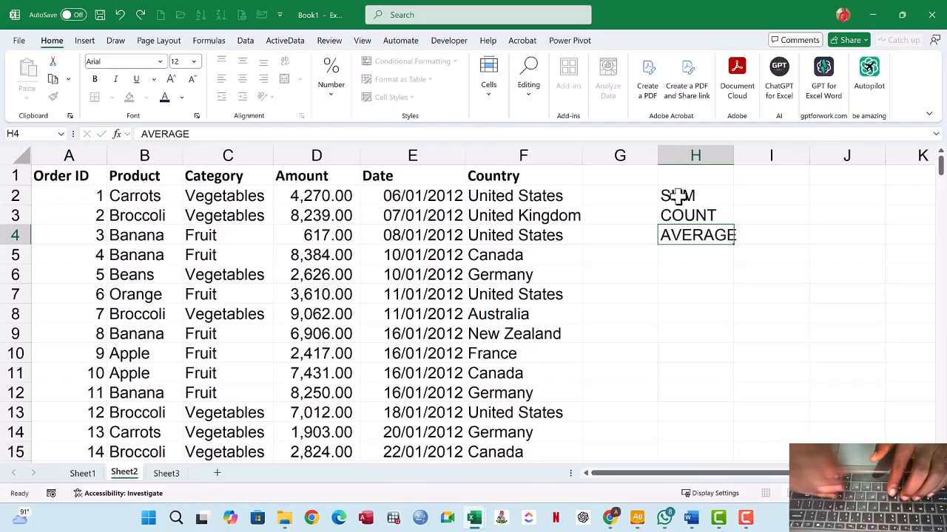
pyautogui.press('Return')
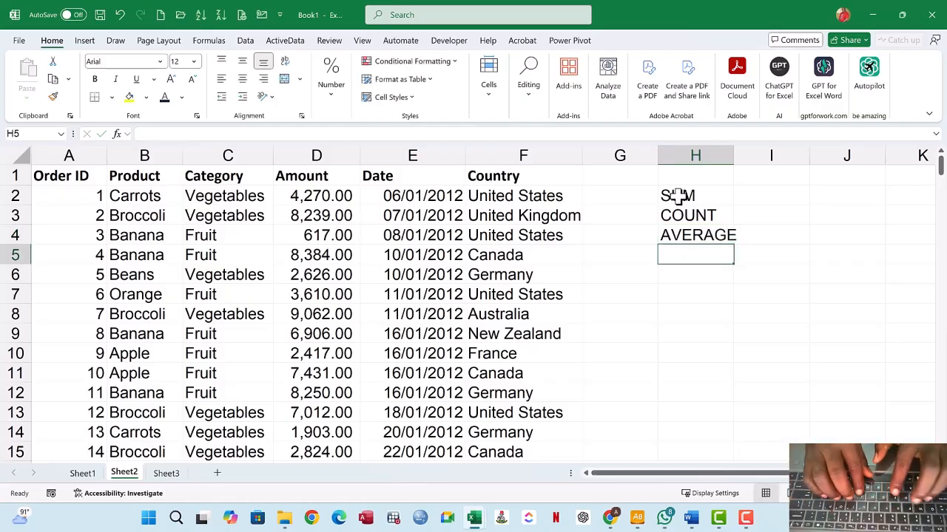
pyautogui.write('MAX')
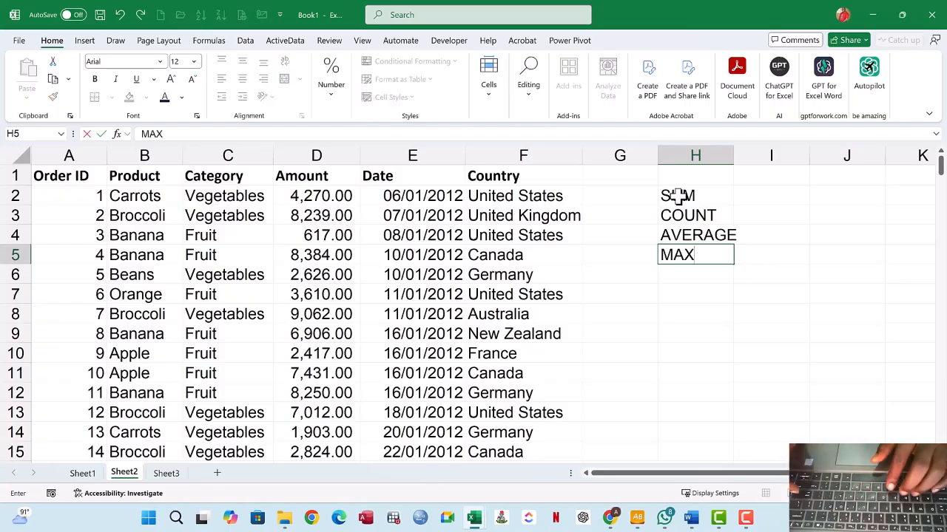
pyautogui.press('Return')
pyautogui.write('MIN')
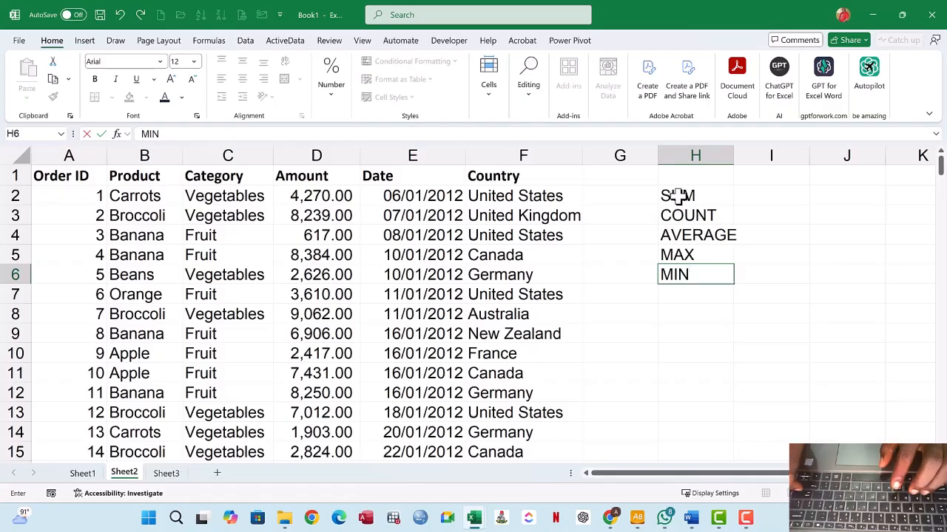
pyautogui.press('Return')
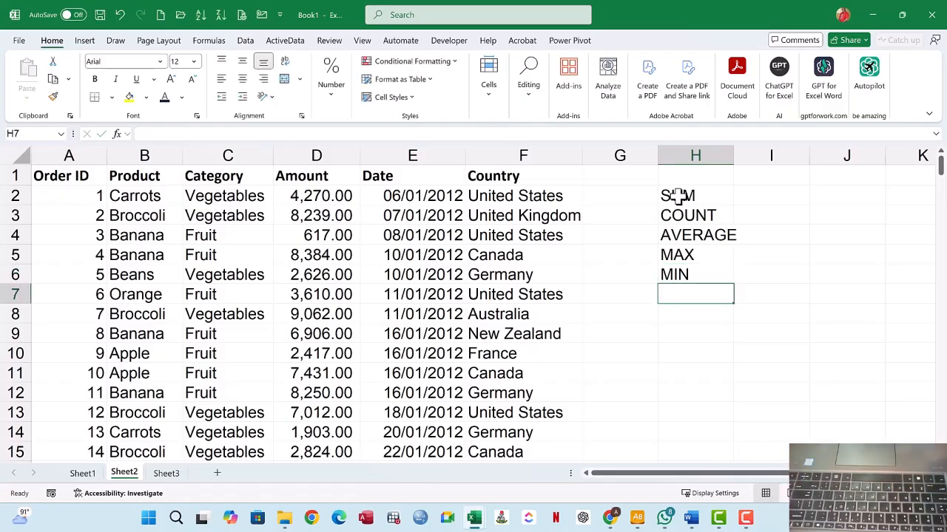
# Enter the description "Sum all values in a range of data" in cell I2, beside SUM
pyautogui.click(775, 203)
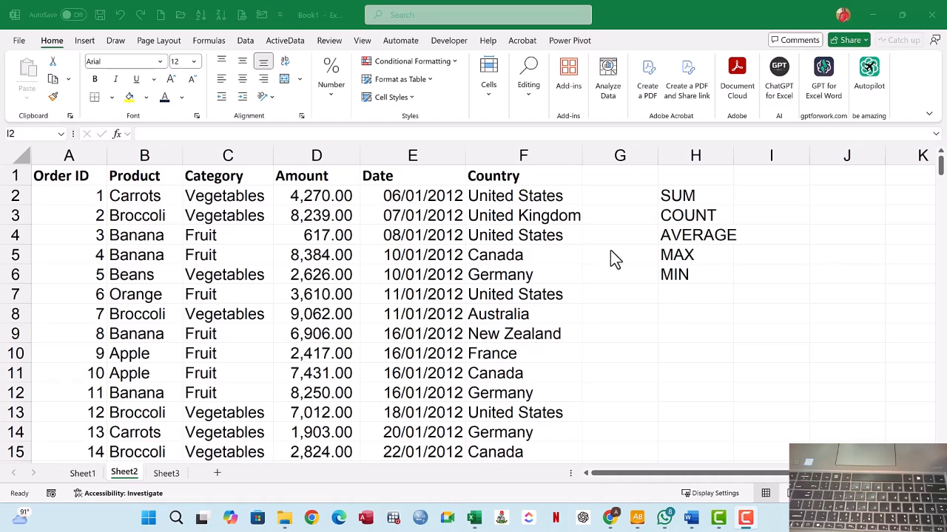
pyautogui.click(756, 198)
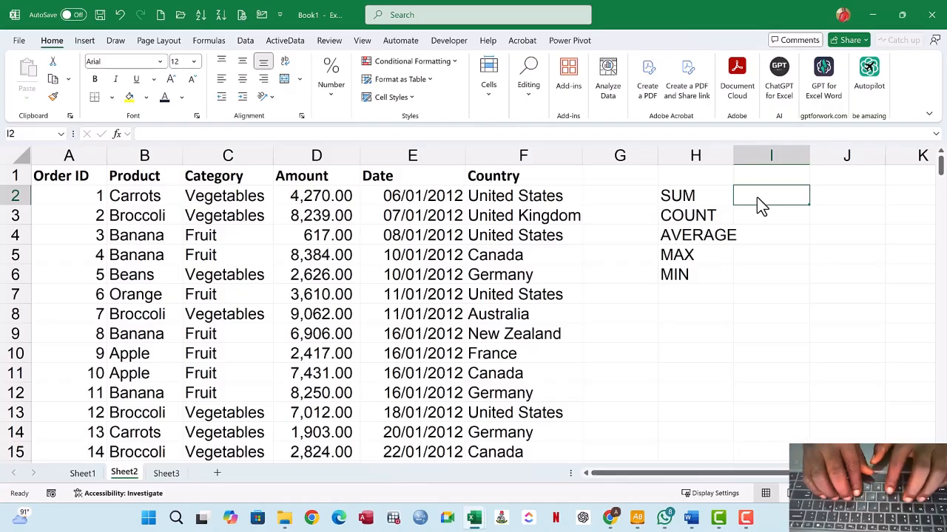
pyautogui.write('Sum')
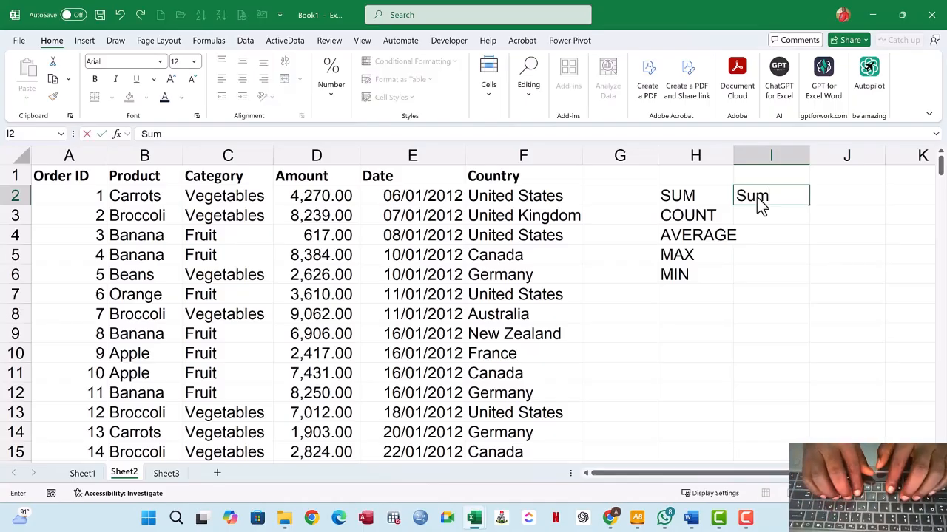
pyautogui.write('a')
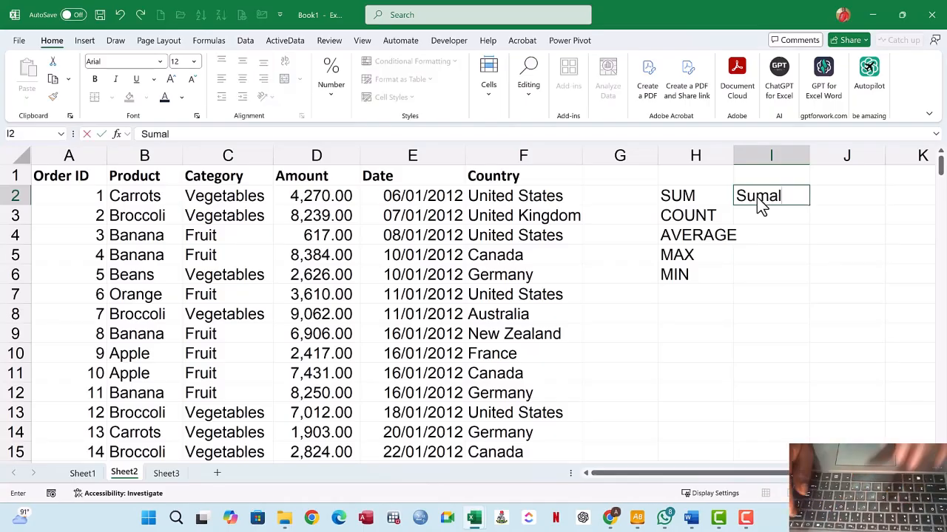
pyautogui.press('BackSpace')
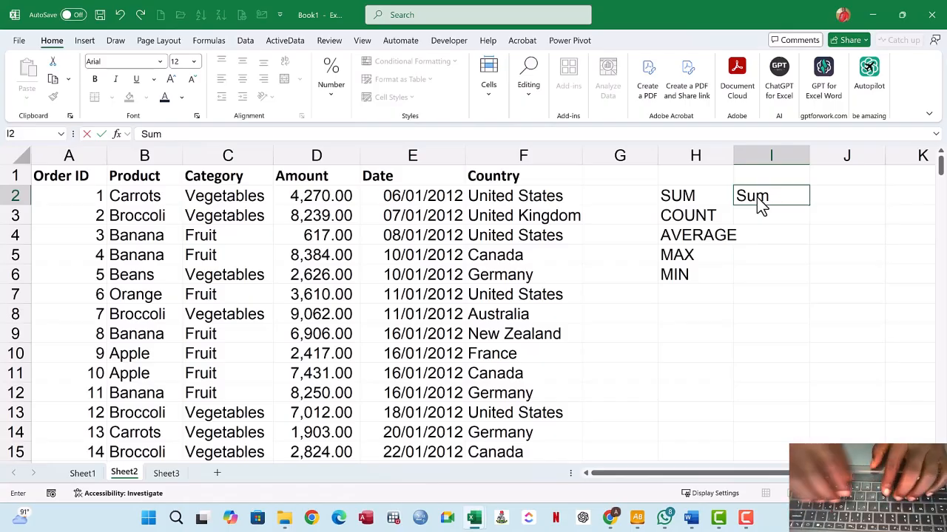
pyautogui.write('all va')
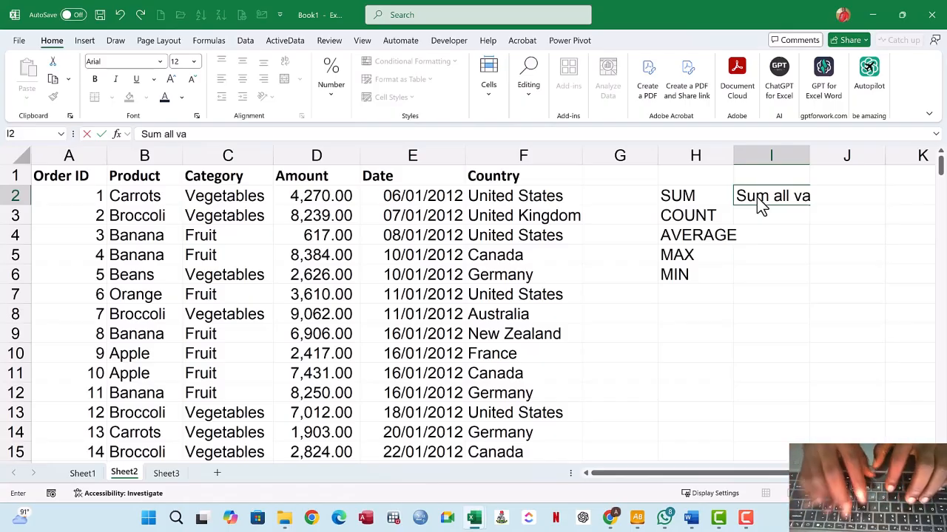
pyautogui.write('lues in a')
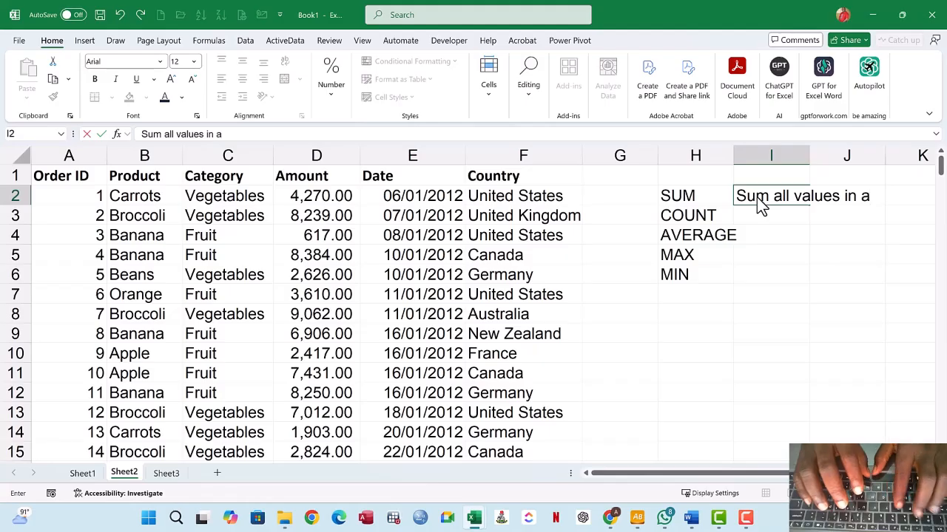
pyautogui.write('range')
pyautogui.press('BackSpace')
pyautogui.press('BackSpace')
pyautogui.press('BackSpace')
pyautogui.press('BackSpace')
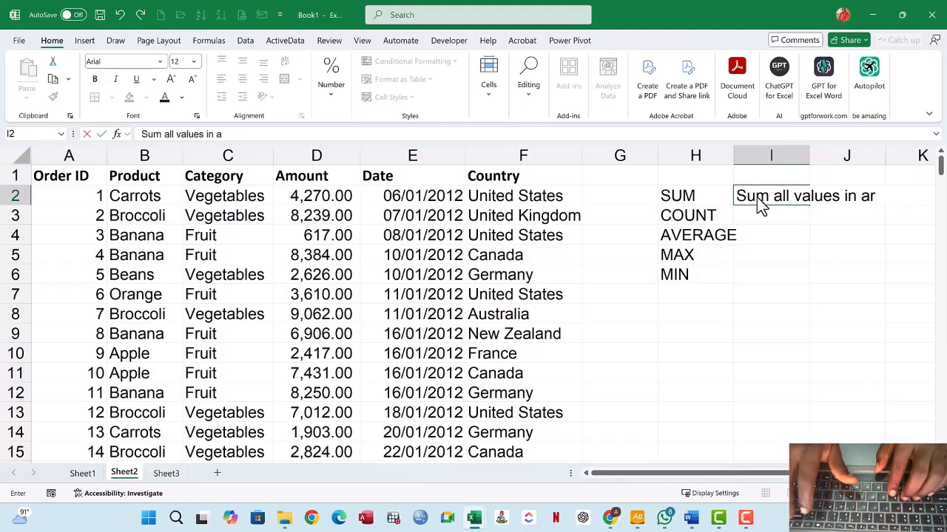
pyautogui.write('range of')
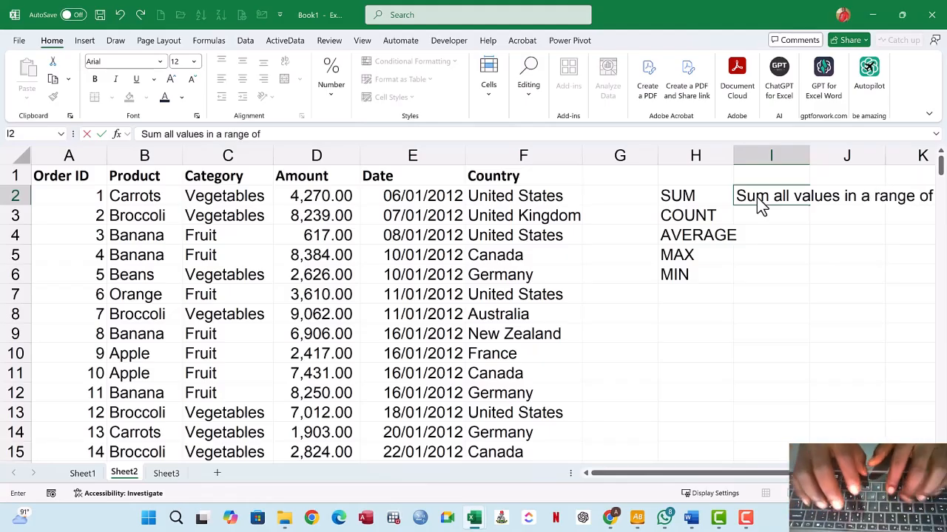
pyautogui.write(' data')
pyautogui.press('Return')
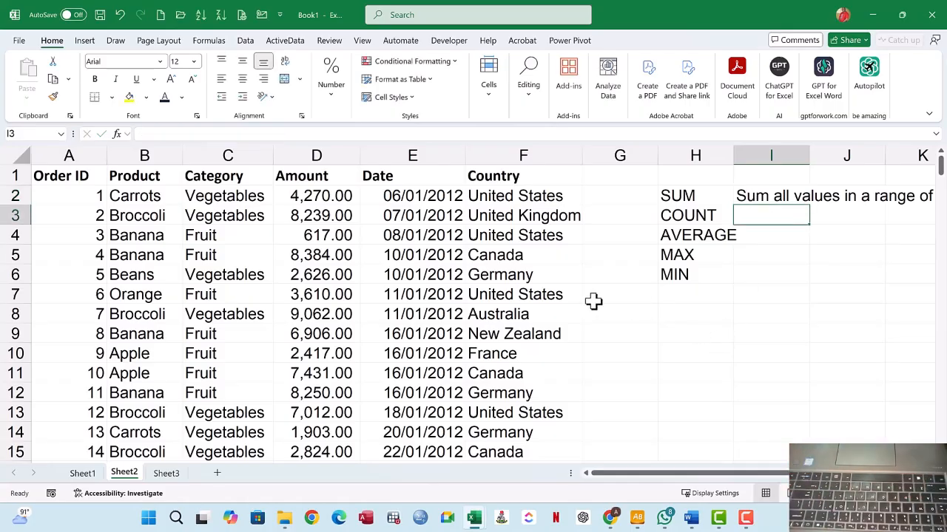
# Enter the description "Counts all values in a range of data" in cell I3, beside COUNT
pyautogui.scroll(-1, 594, 301)
pyautogui.scroll(-1, 593, 301)
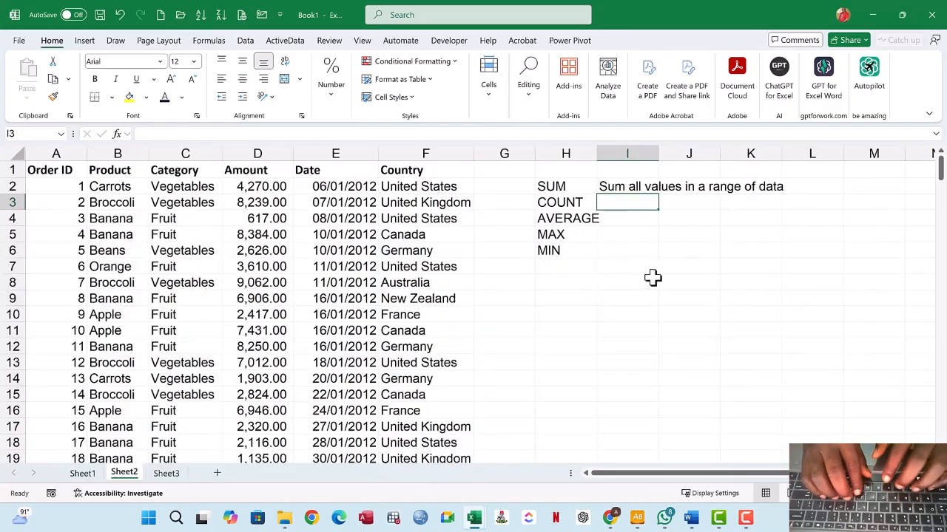
pyautogui.write('Coun')
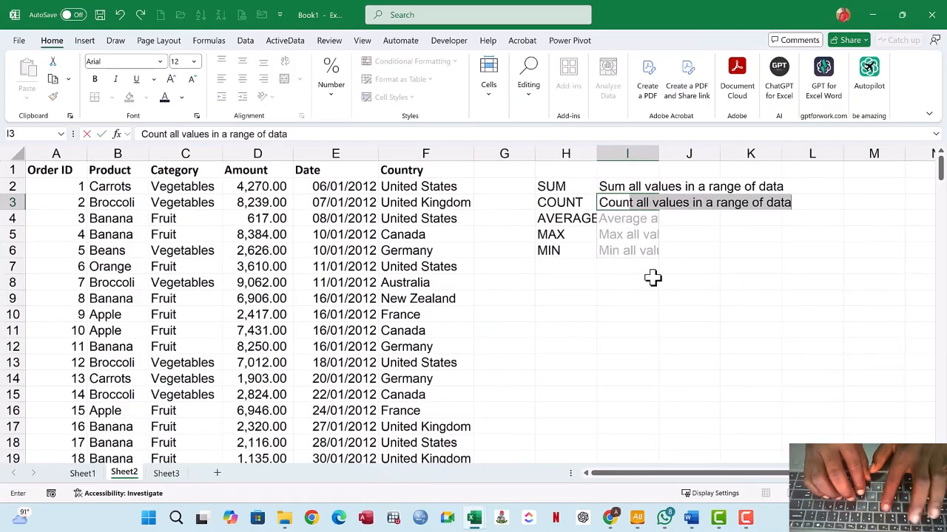
pyautogui.write('ts all')
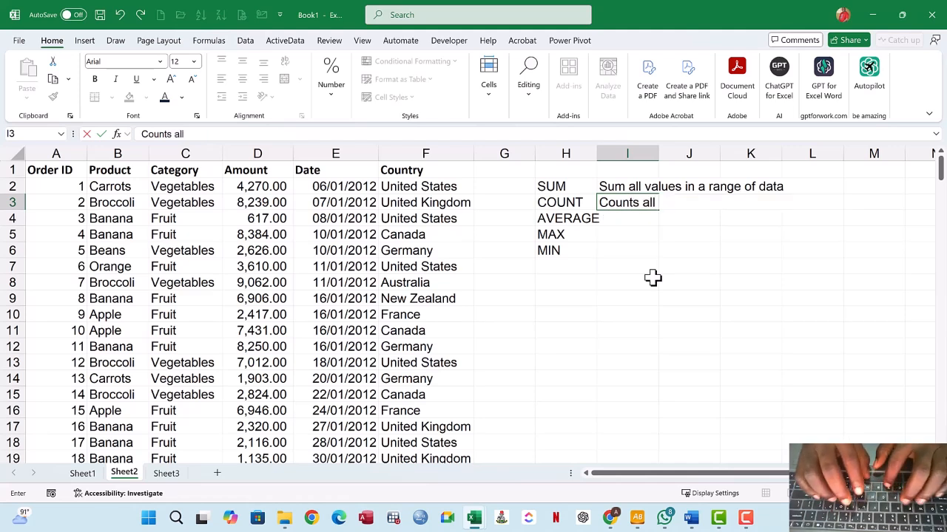
pyautogui.write(' values i')
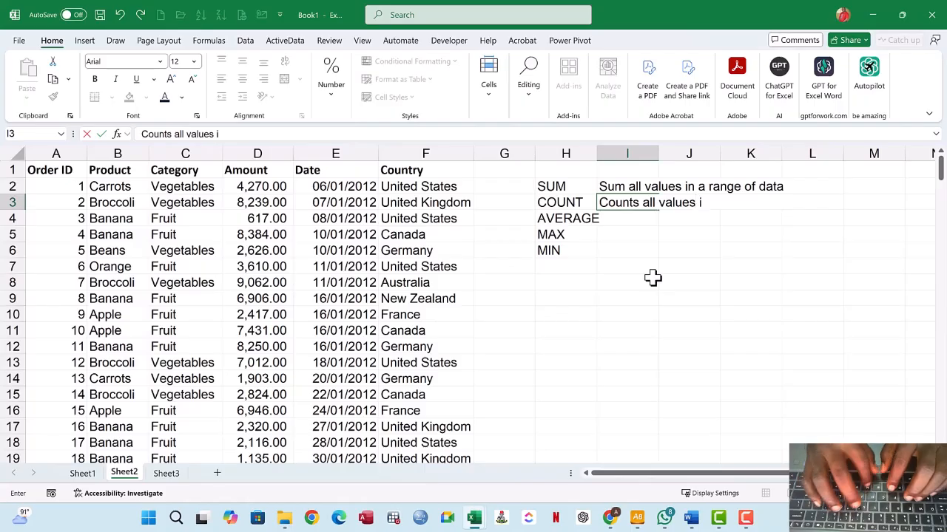
pyautogui.write('n a range')
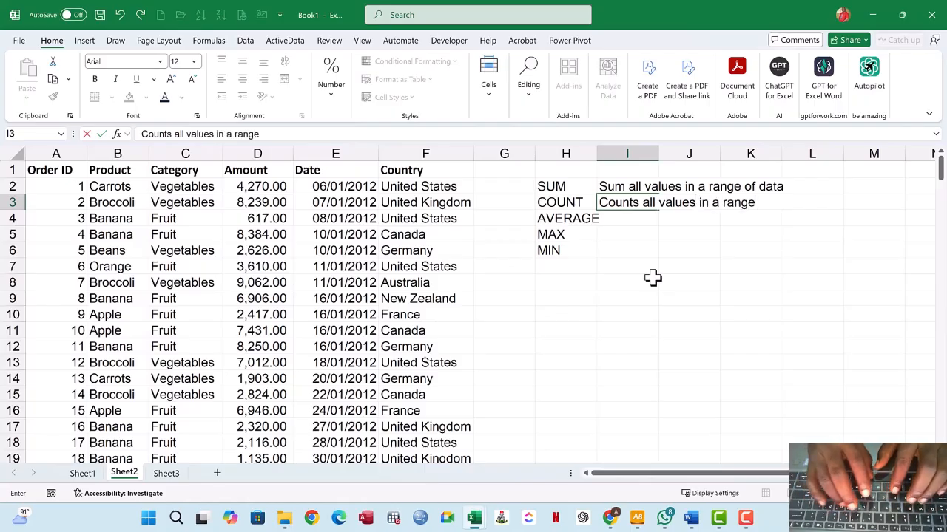
pyautogui.write(' of data')
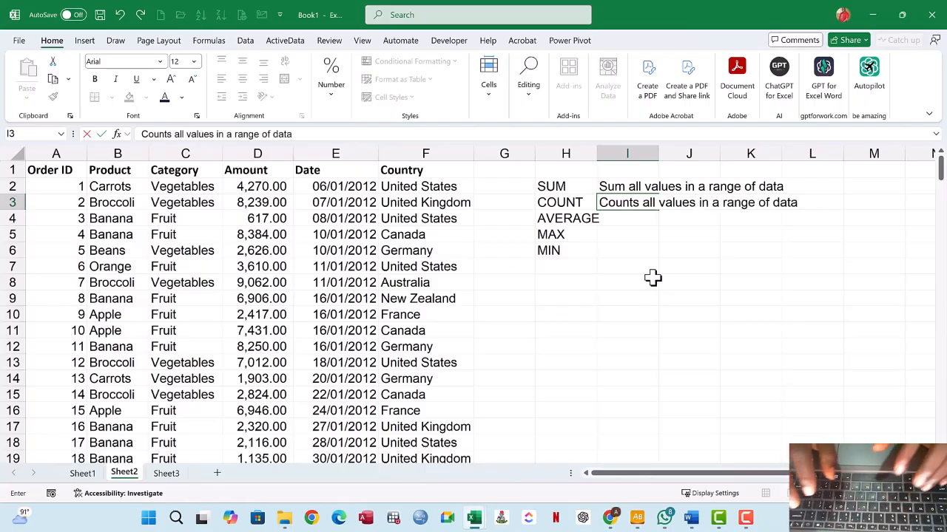
pyautogui.press('Return')
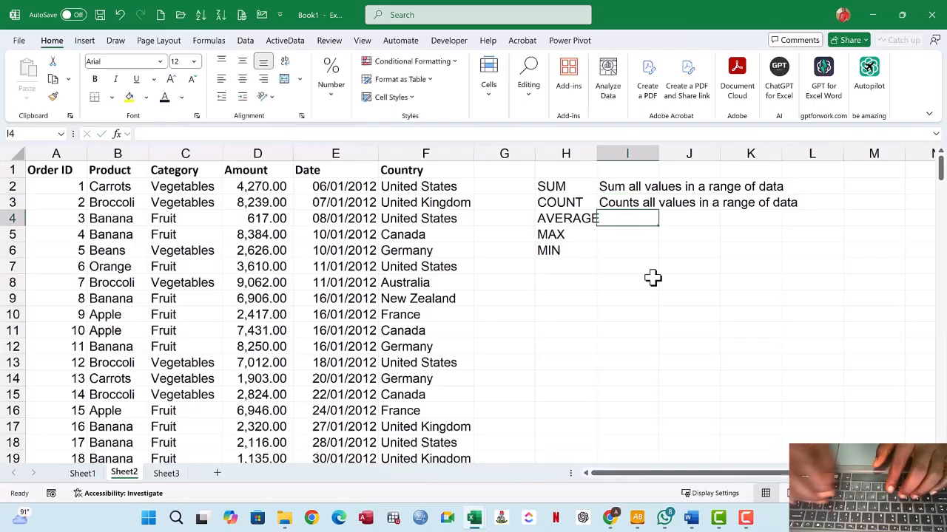
# Enter the description "Calculates the average of range of values" in cell I4 and widen column H to fit the word AVERAGE
pyautogui.write('Ca')
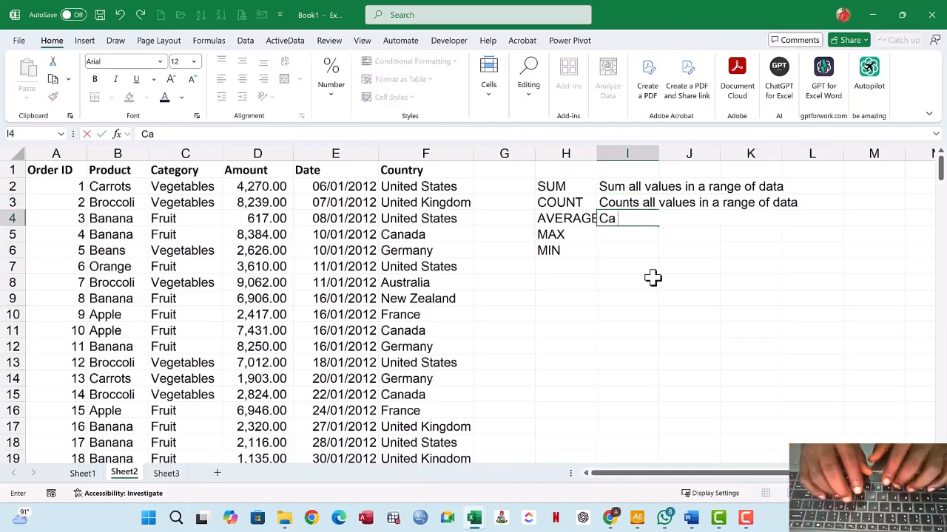
pyautogui.write('lculate')
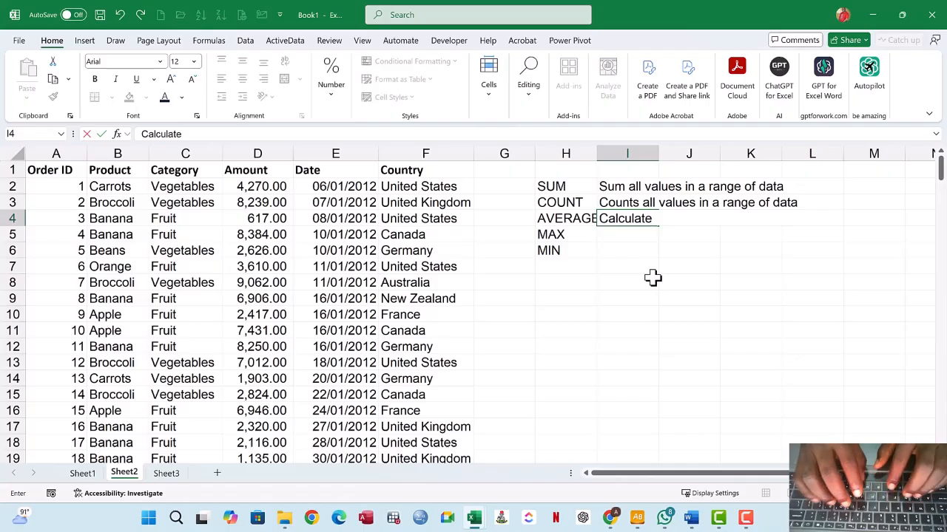
pyautogui.write('s the a')
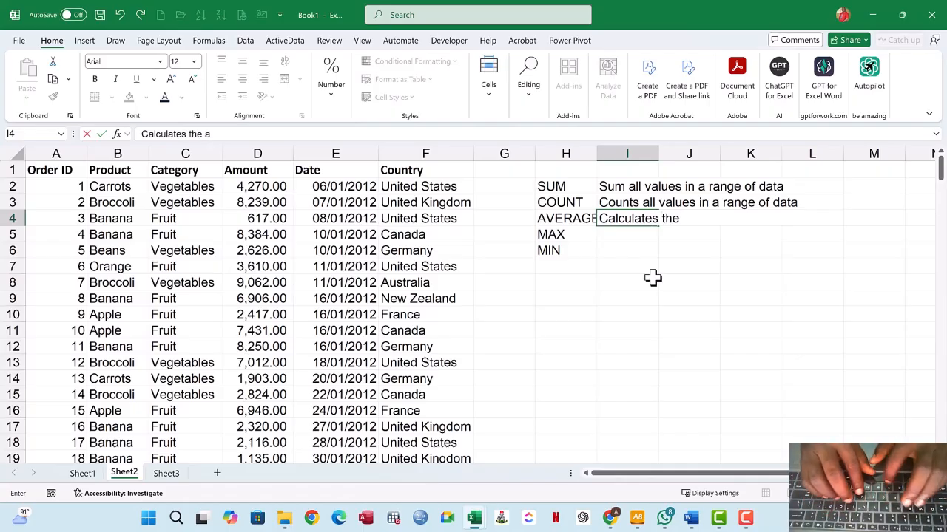
pyautogui.write('e')
pyautogui.press('BackSpace')
pyautogui.write('verage')
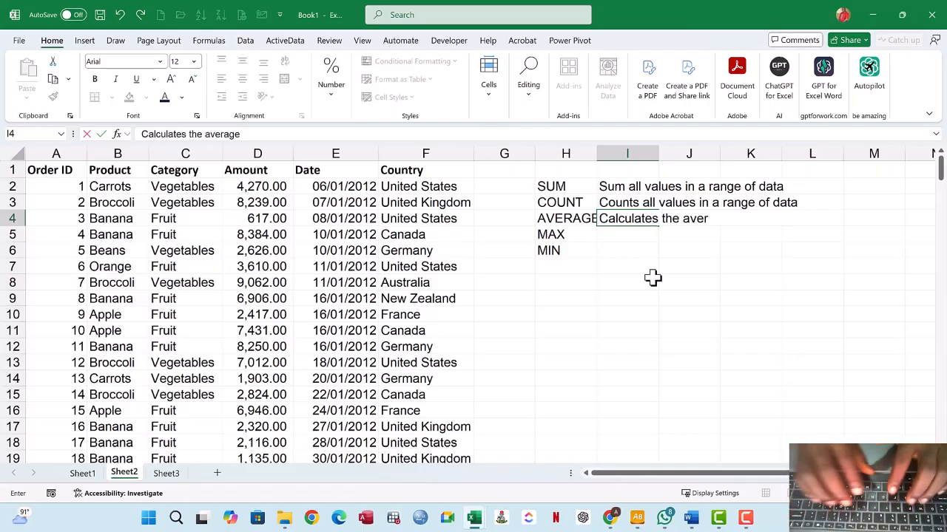
pyautogui.write(' of ')
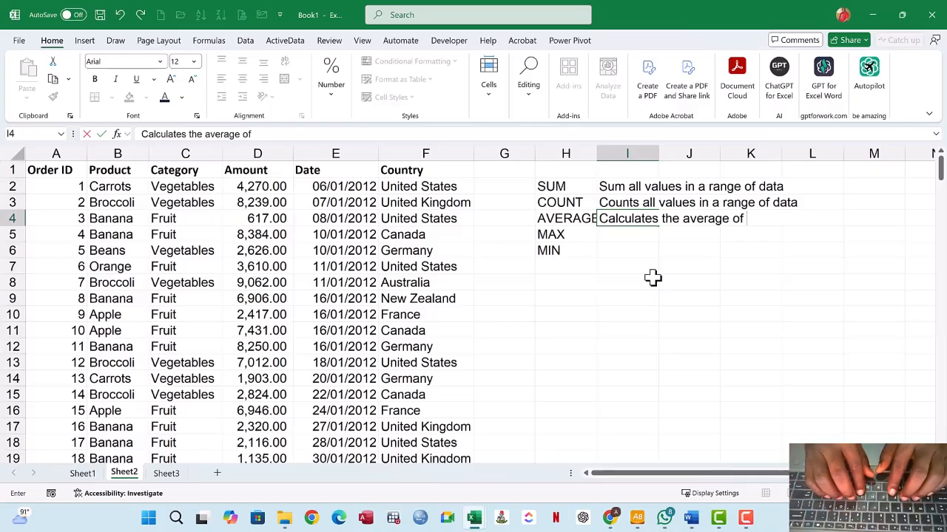
pyautogui.write('range')
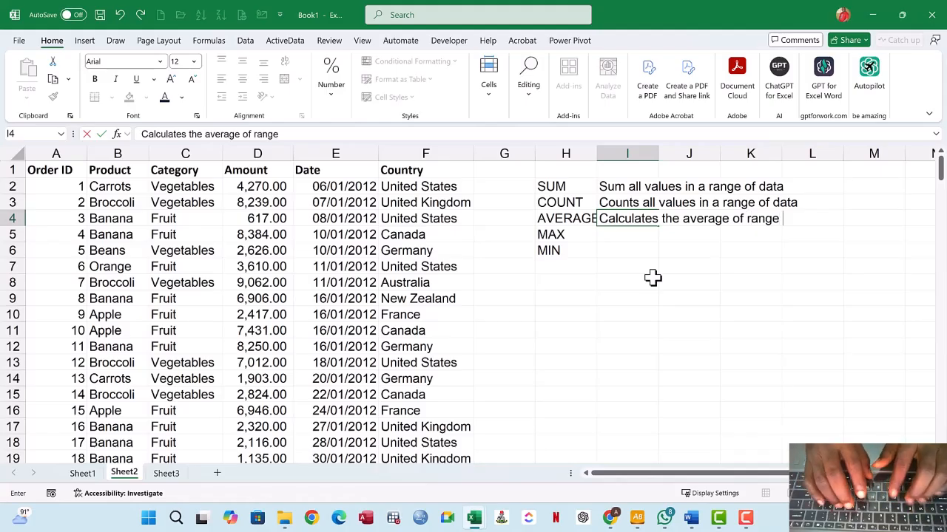
pyautogui.write(' of')
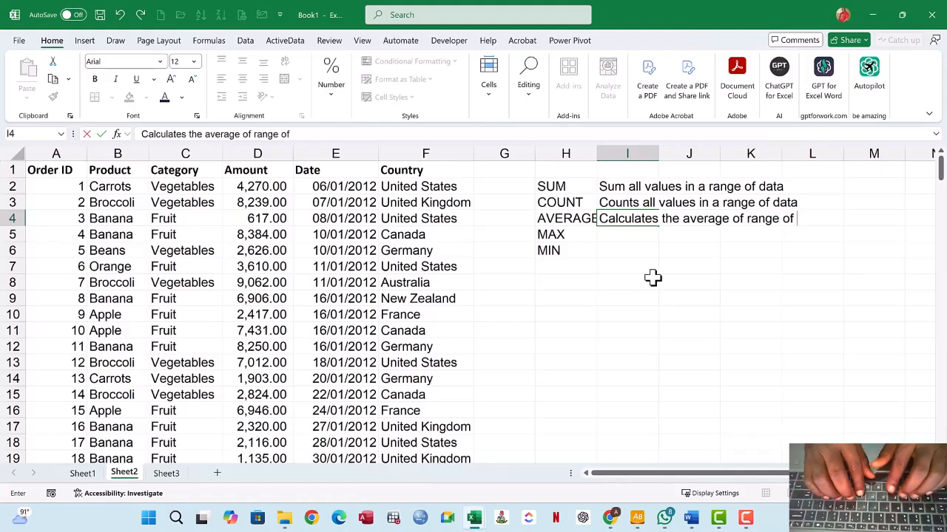
pyautogui.write(' values')
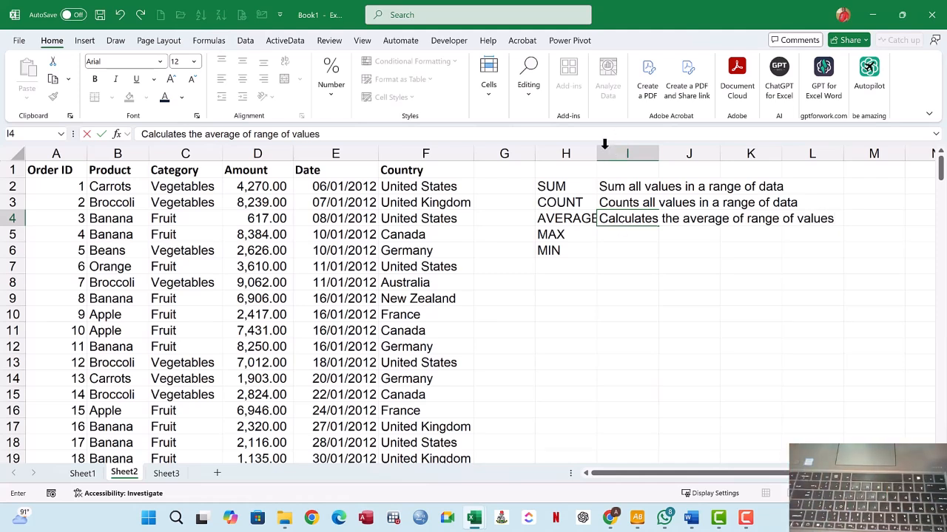
pyautogui.click(585, 268)
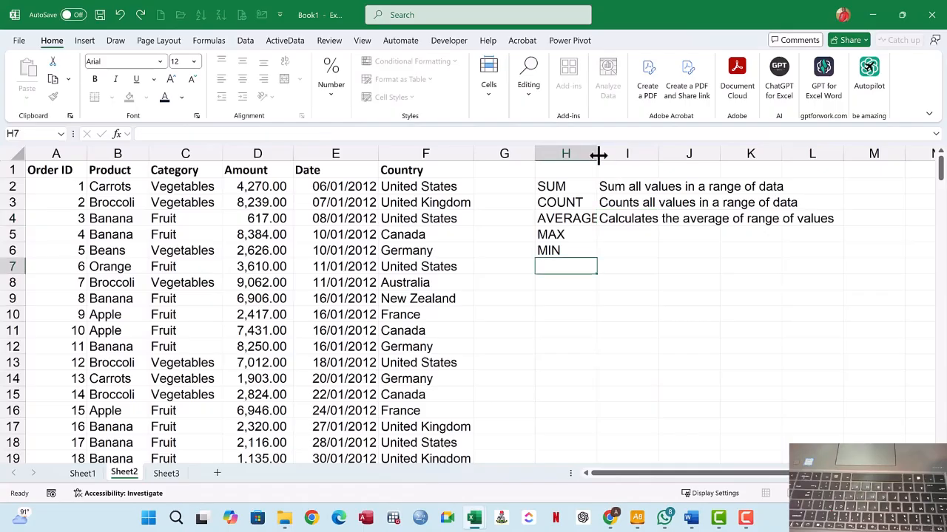
pyautogui.moveTo(598, 155); pyautogui.dragTo(609, 155)
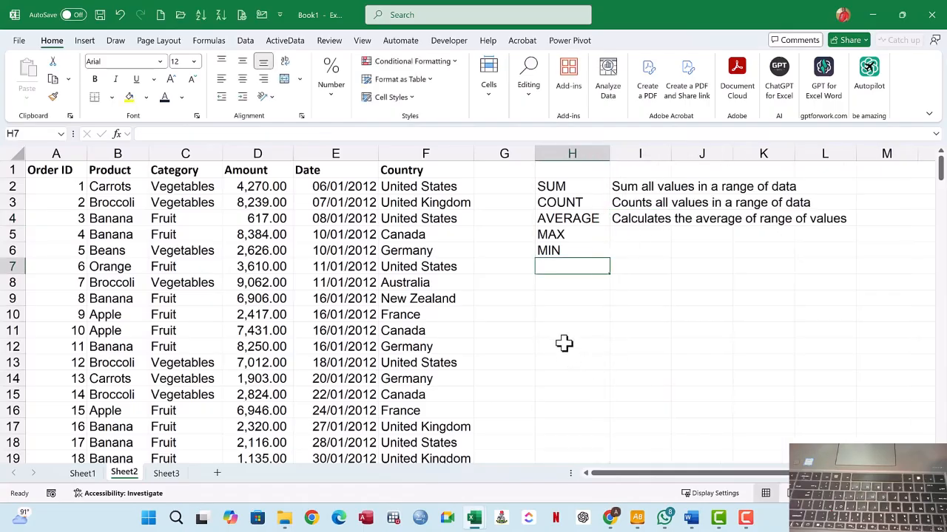
pyautogui.moveTo(564, 331); pyautogui.dragTo(763, 377)
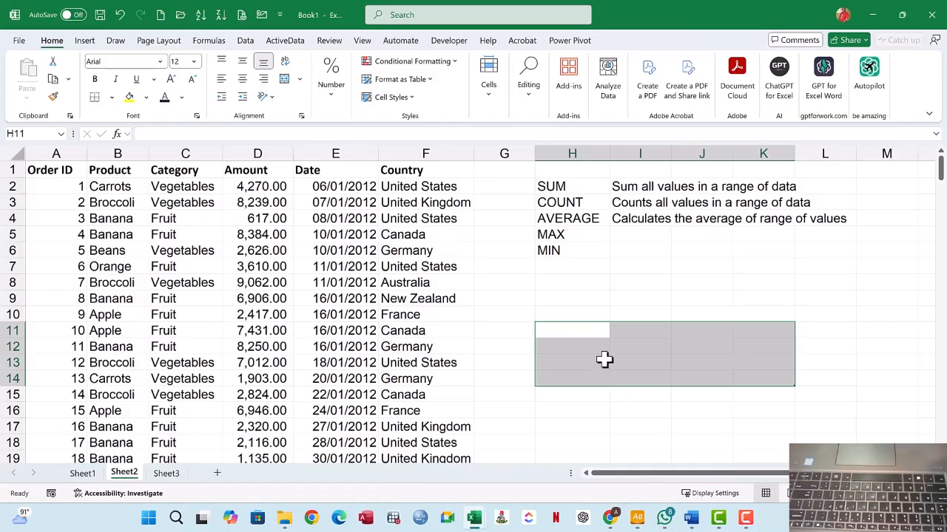
pyautogui.click(585, 329)
pyautogui.moveTo(586, 329); pyautogui.dragTo(744, 333)
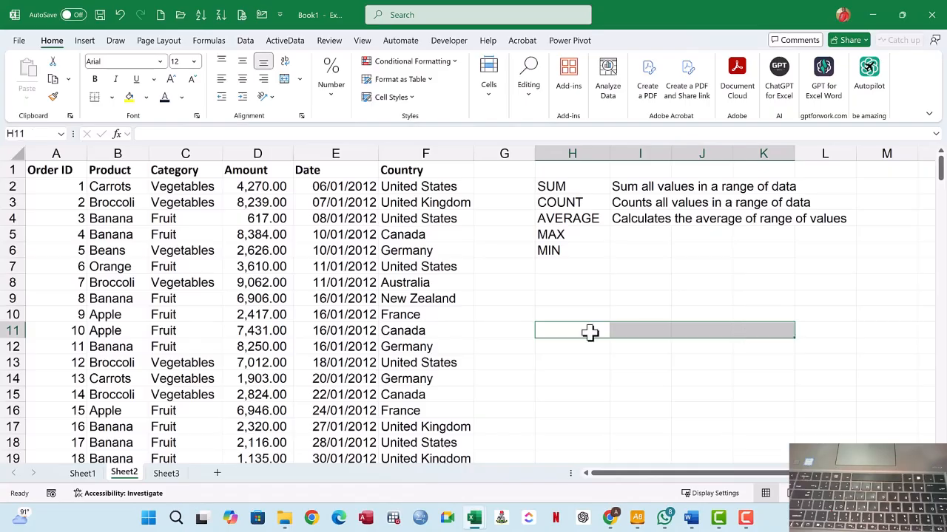
pyautogui.click(577, 218)
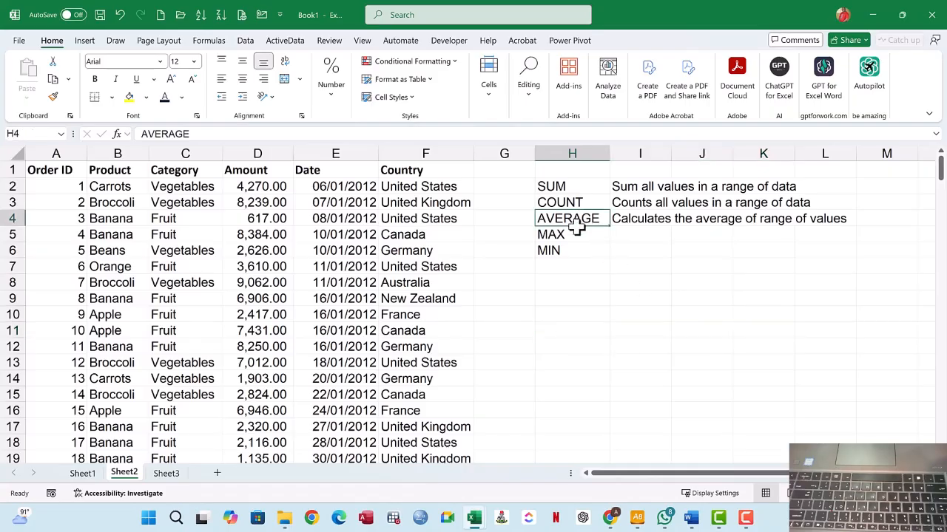
pyautogui.click(569, 236)
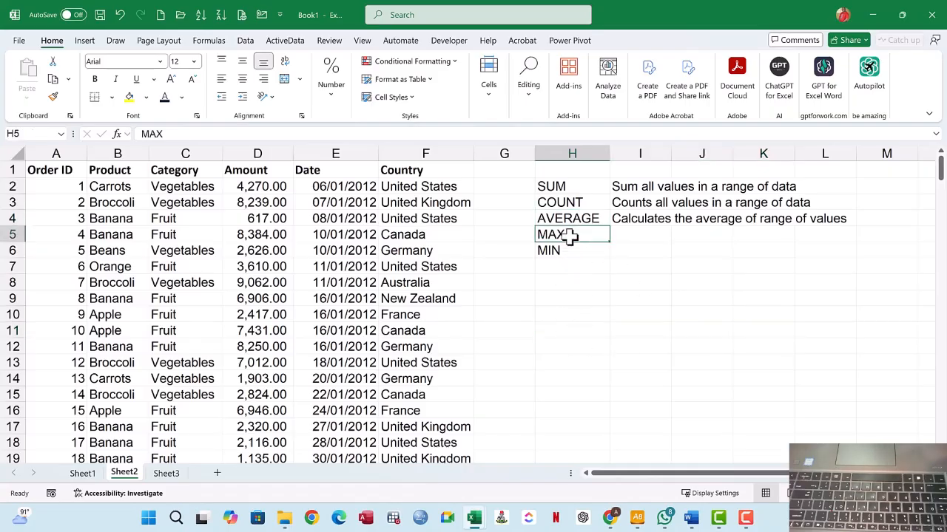
# Enter the description "Returns the largest value in a range" in cell I5, beside MAX
pyautogui.click(637, 236)
pyautogui.write('r')
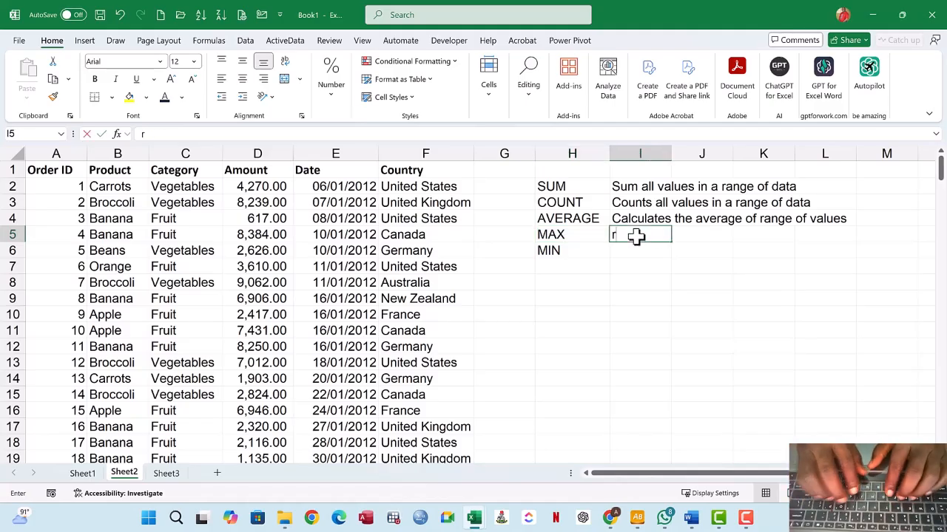
pyautogui.press('BackSpace')
pyautogui.write('Ret')
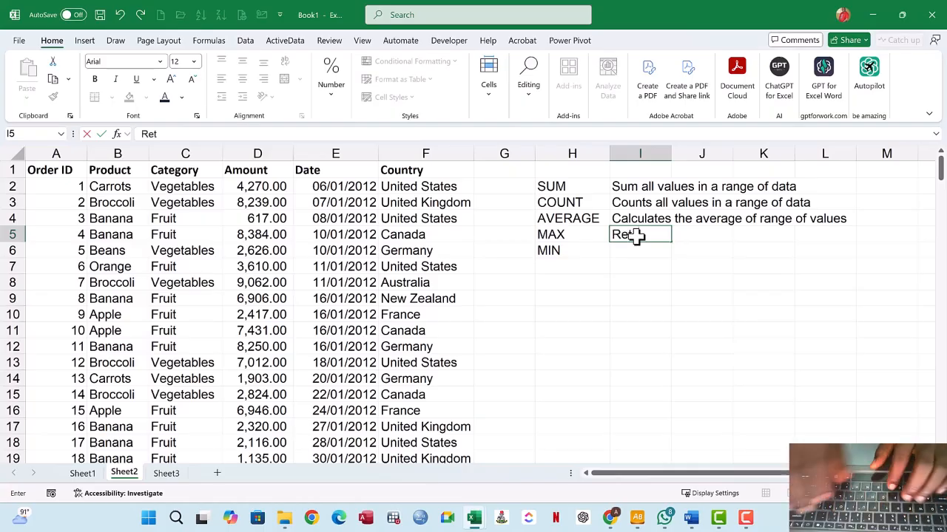
pyautogui.write('urn')
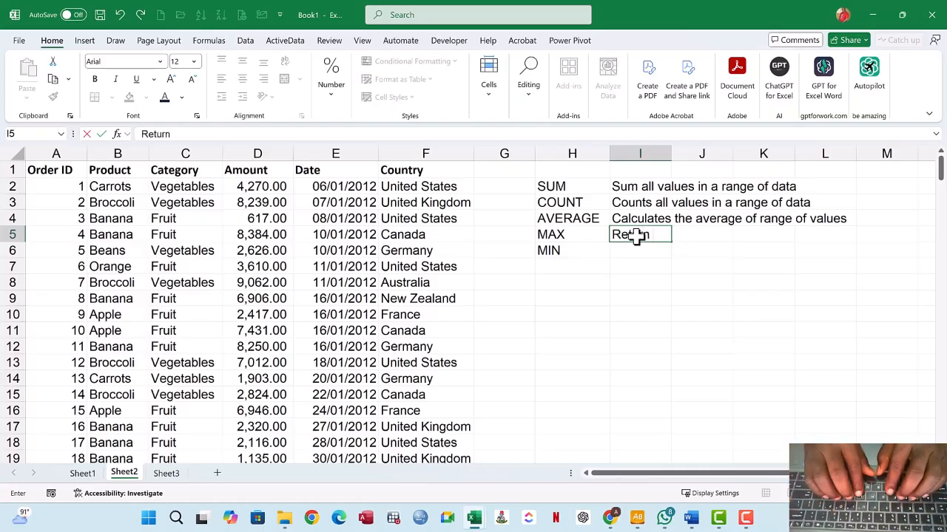
pyautogui.write('s t')
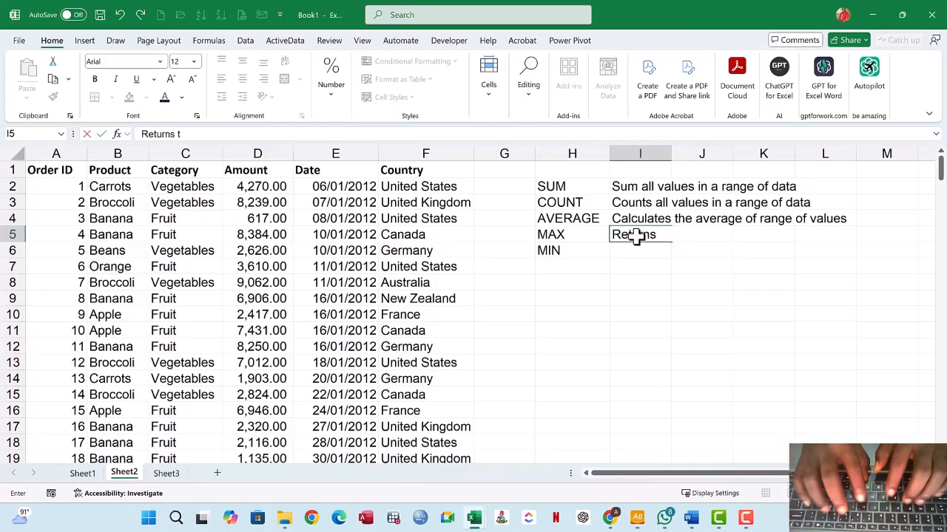
pyautogui.write('he larges')
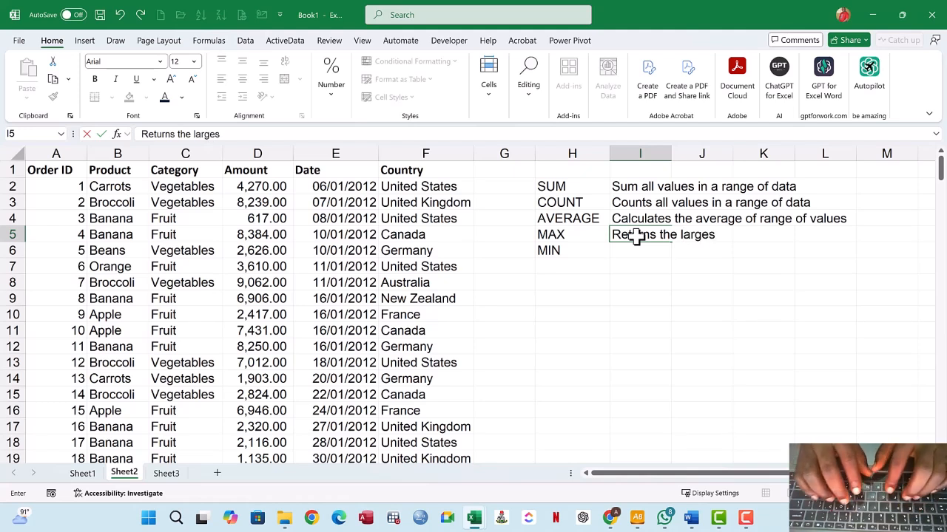
pyautogui.write('t values')
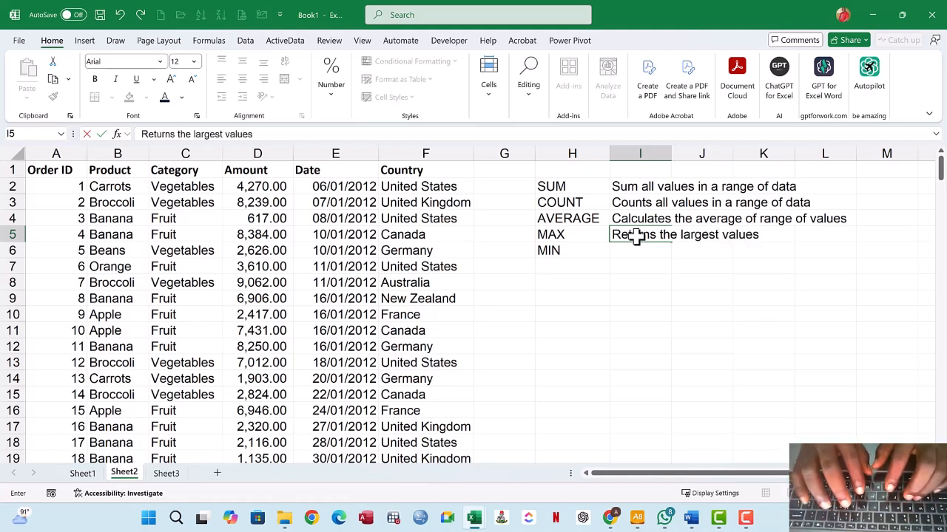
pyautogui.press('BackSpace')
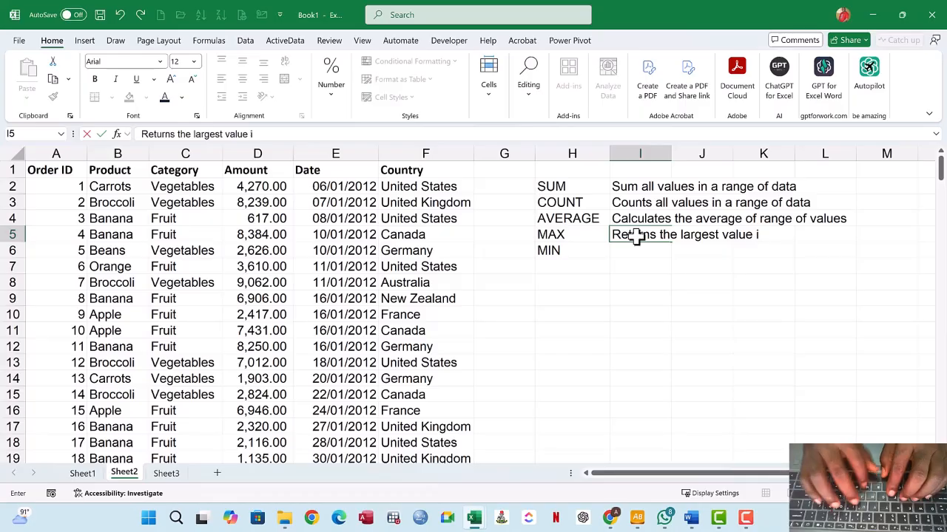
pyautogui.write('in a range')
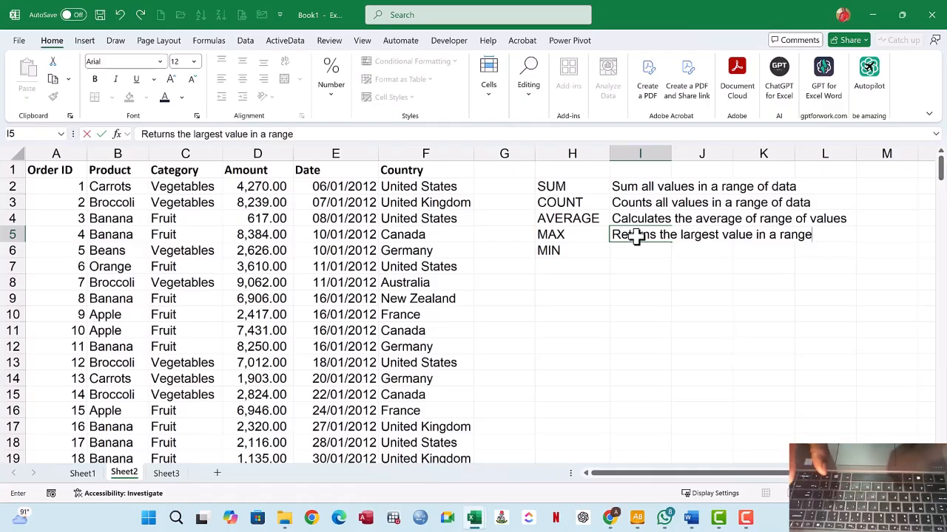
pyautogui.press('Return')
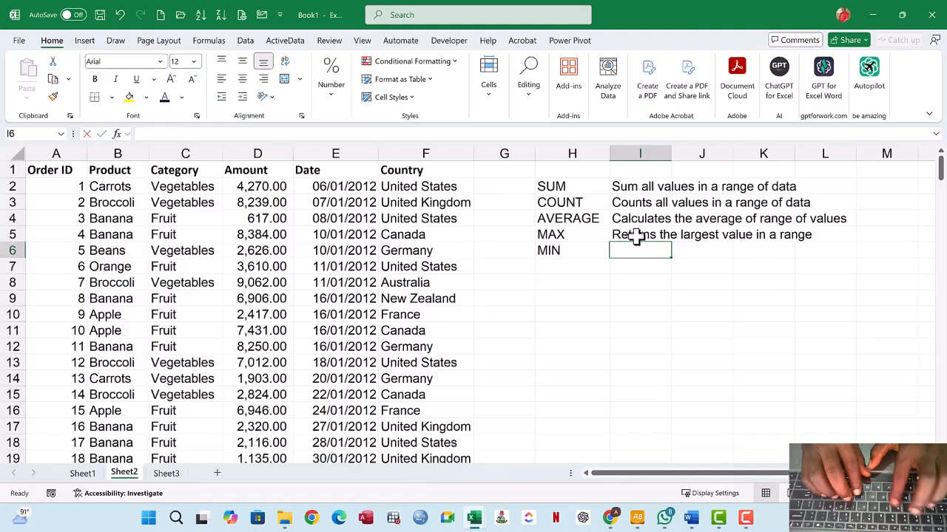
# Enter the description "Returns the lowest value in a range" in cell I6, beside MIN
pyautogui.write('Return')
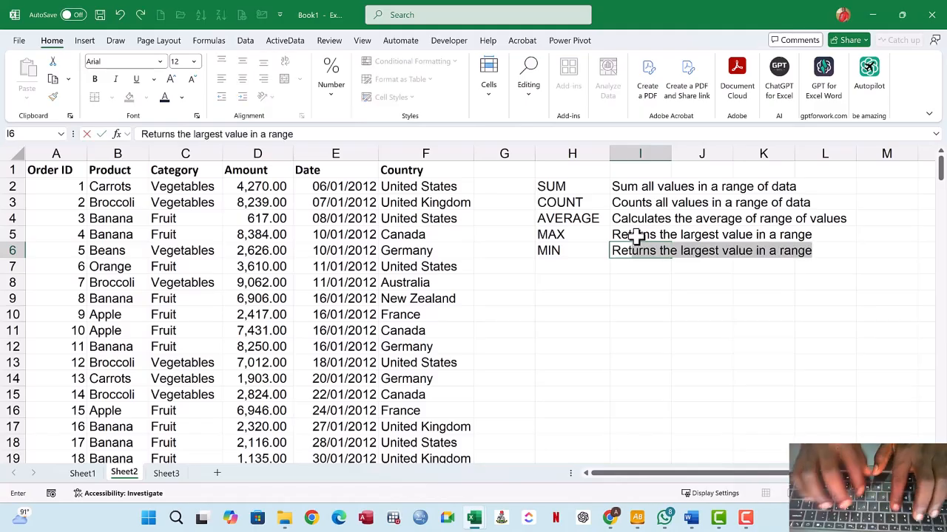
pyautogui.press('BackSpace')
pyautogui.write('th')
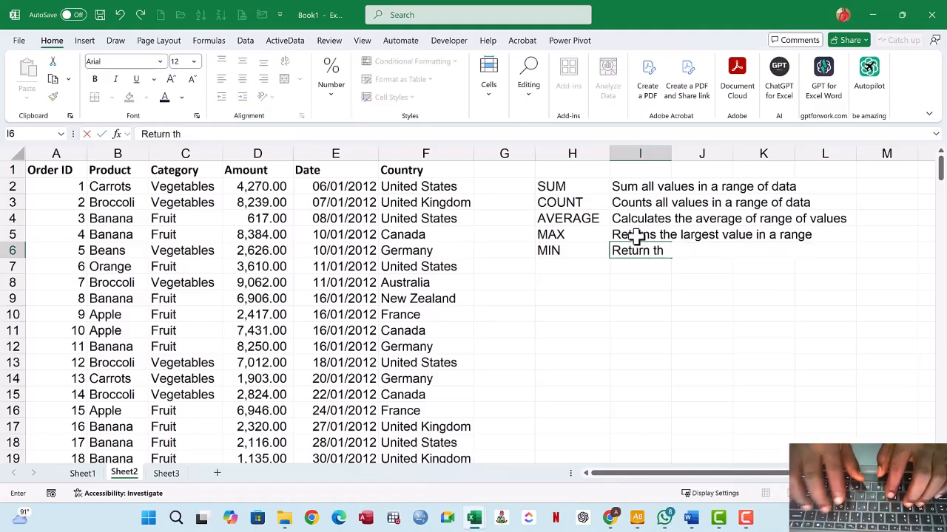
pyautogui.press('BackSpace')
pyautogui.press('BackSpace')
pyautogui.write('s ')
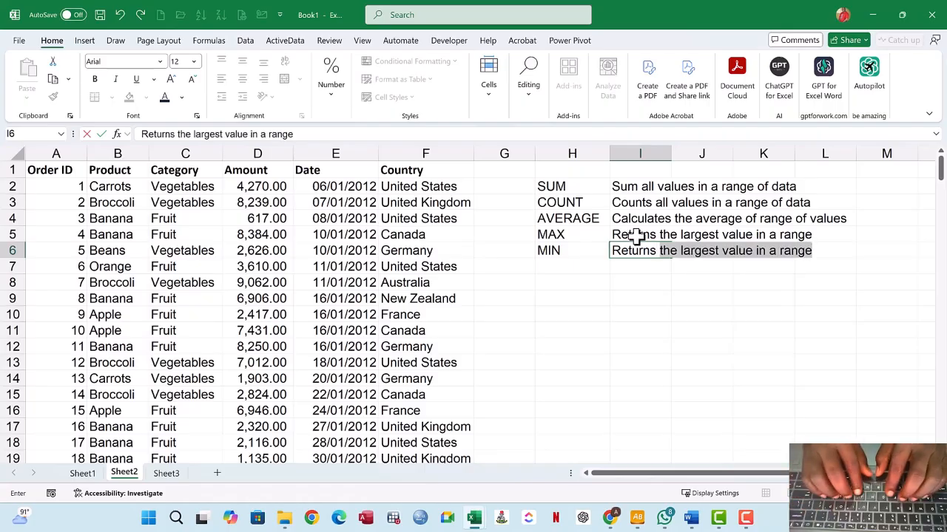
pyautogui.write('the low')
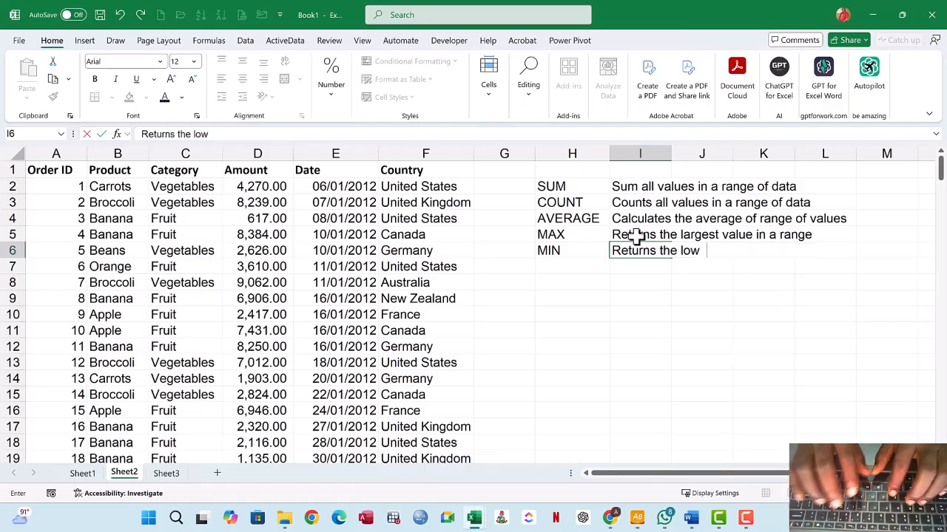
pyautogui.write('est valu')
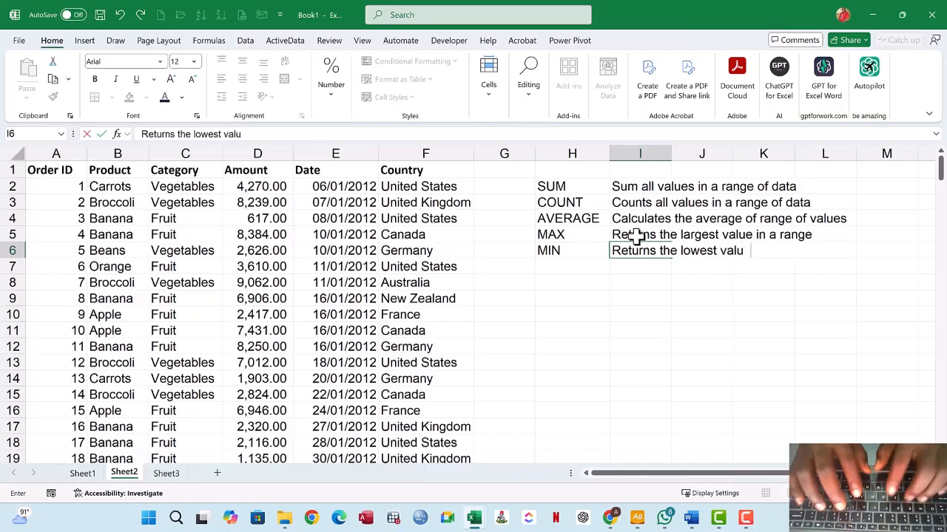
pyautogui.write('e in a range')
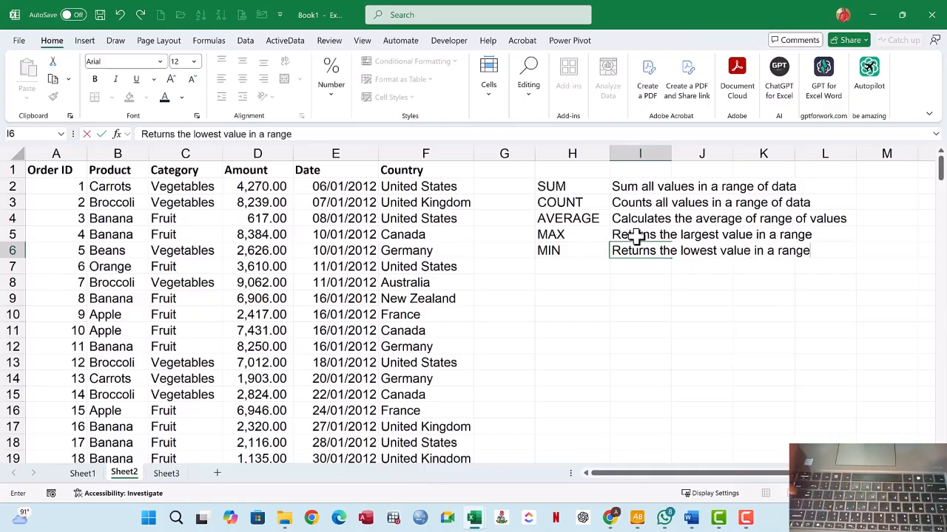
pyautogui.press('Return')
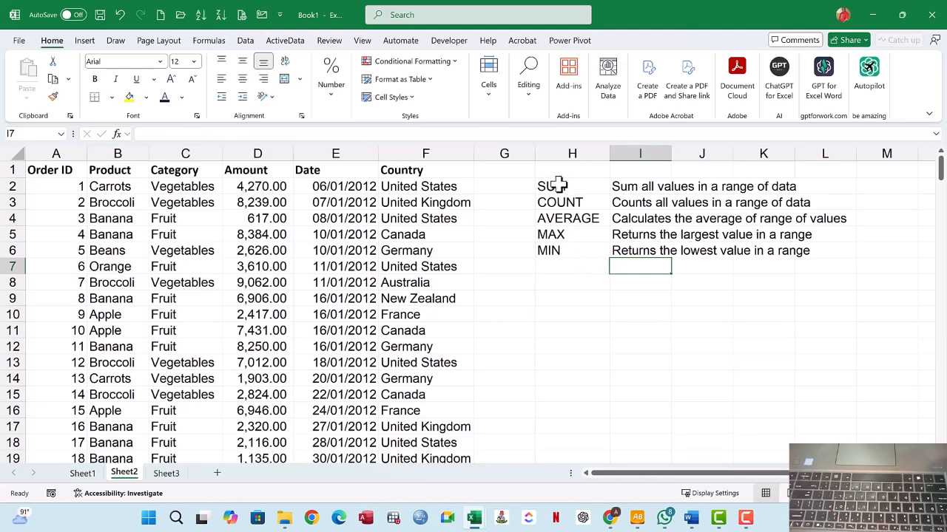
pyautogui.moveTo(558, 185); pyautogui.dragTo(762, 249)
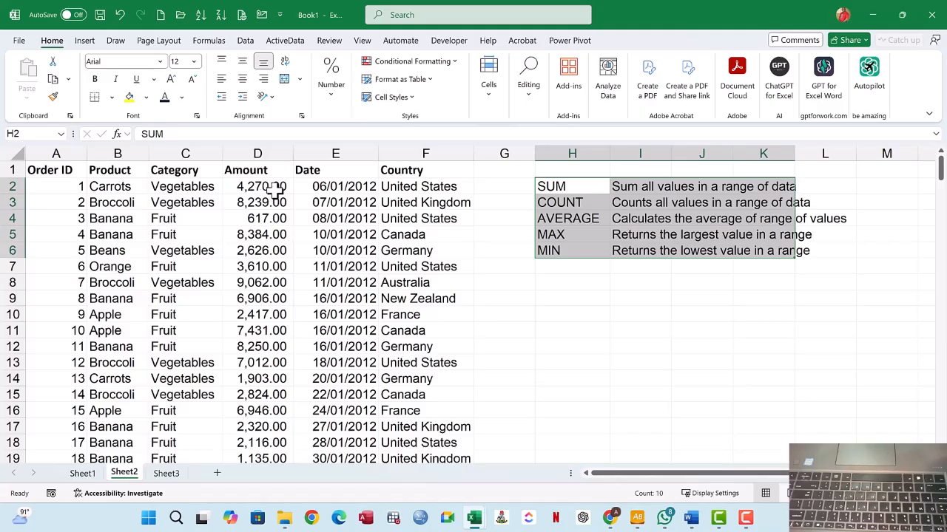
pyautogui.click(583, 204)
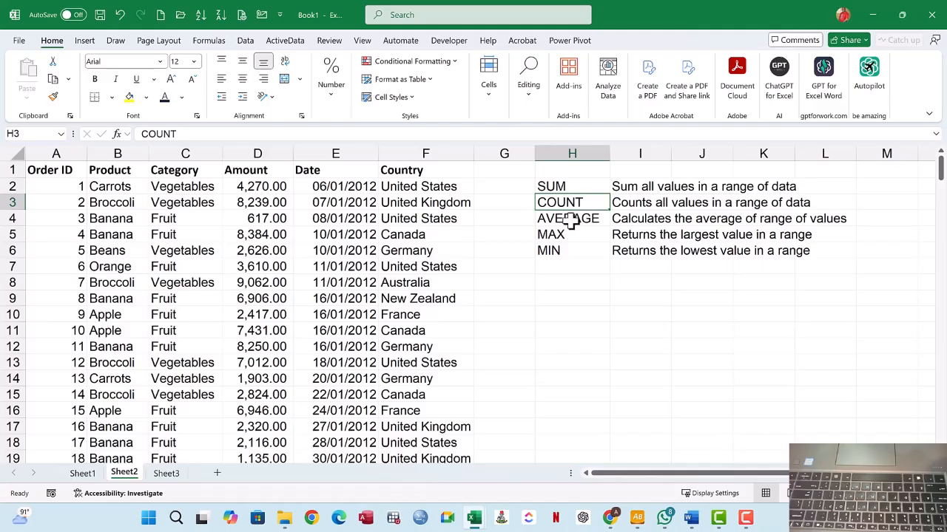
pyautogui.click(570, 220)
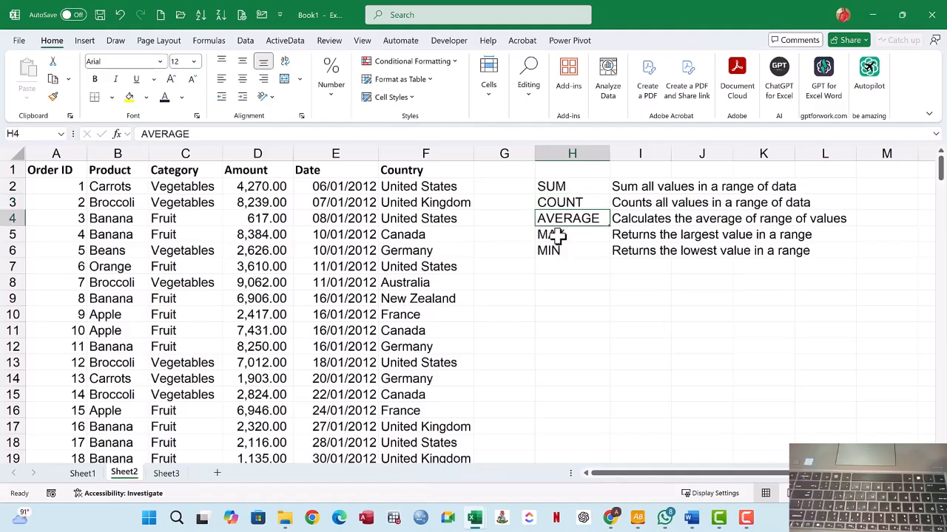
pyautogui.click(556, 235)
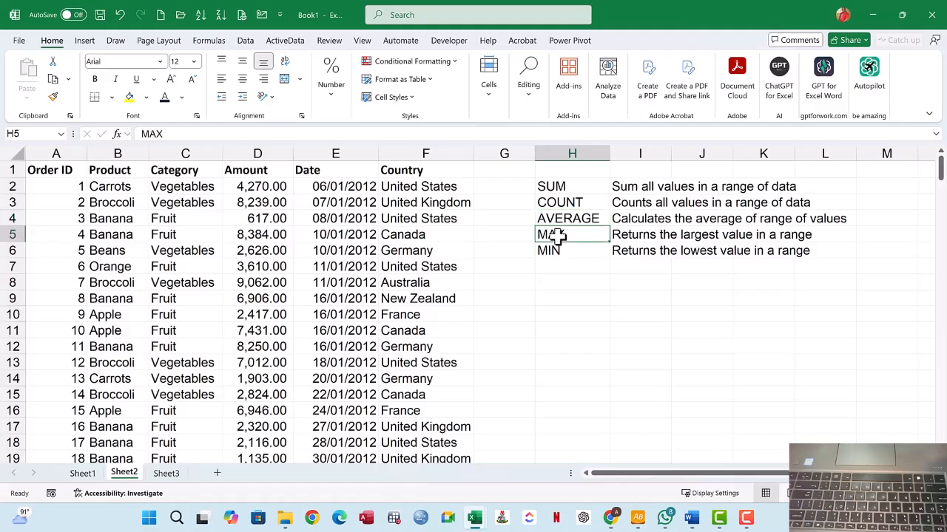
pyautogui.click(556, 251)
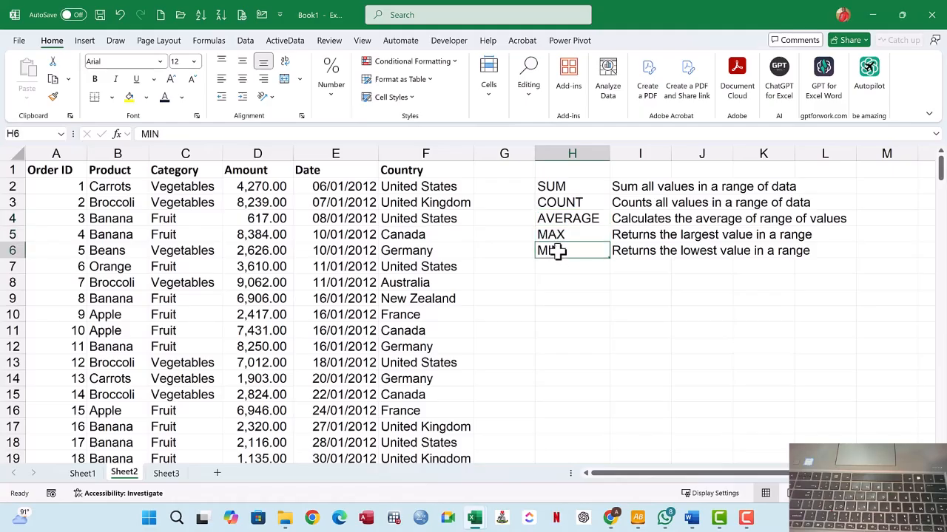
# Enter the label "Total Sales" in cell H9, below the list of functions
pyautogui.click(560, 298)
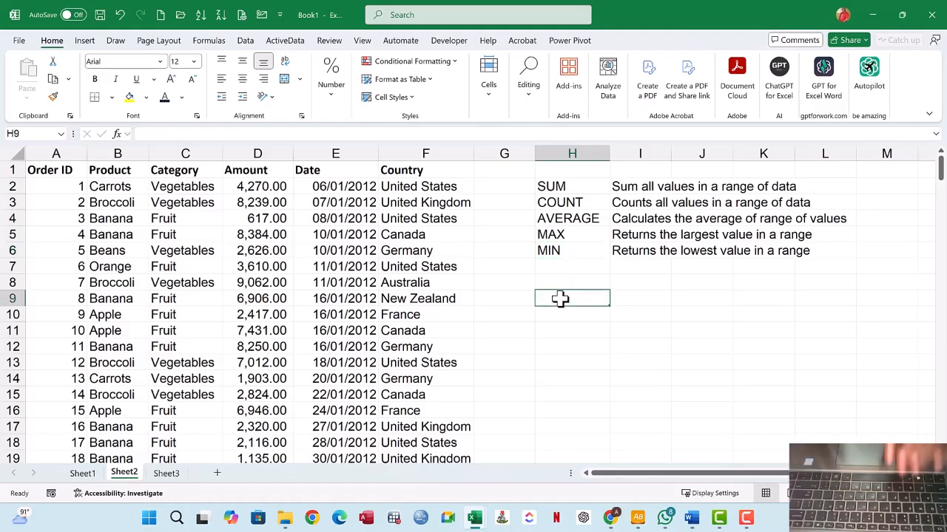
pyautogui.write('Total')
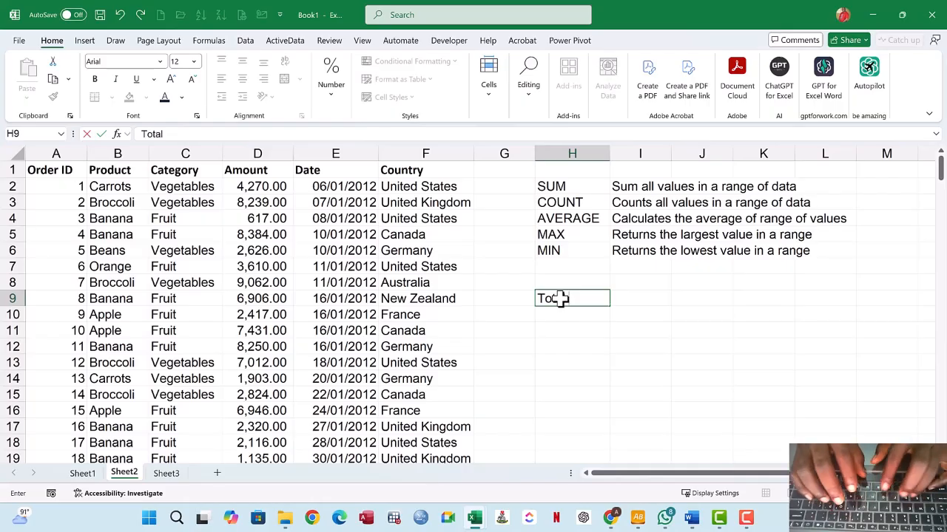
pyautogui.write(' Sales')
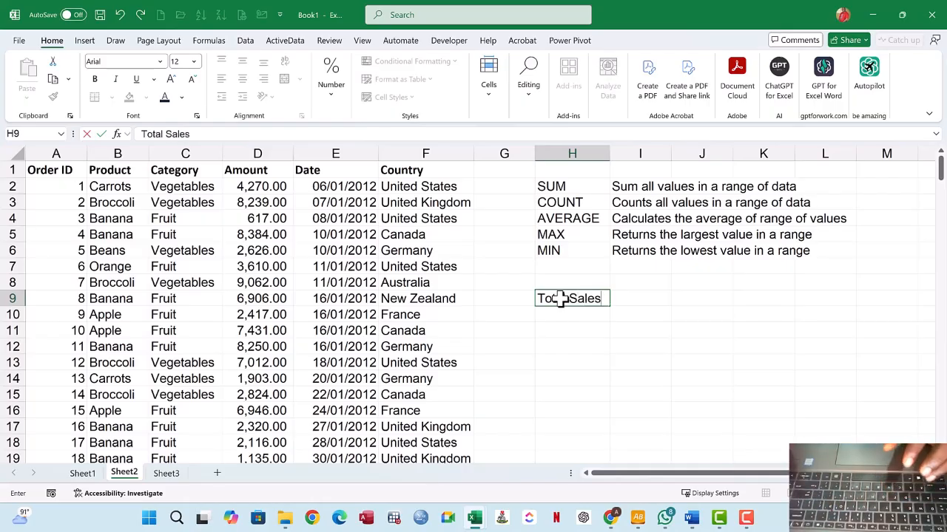
pyautogui.press('Tab')
# Total the Amount column in cell I9 with the formula =SUM(D2:D214)
pyautogui.write('=')
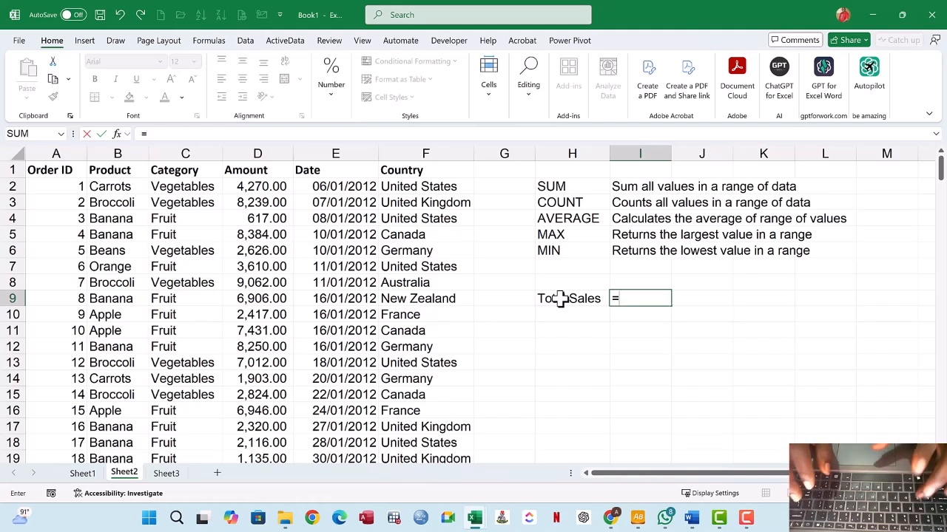
pyautogui.write('SUM')
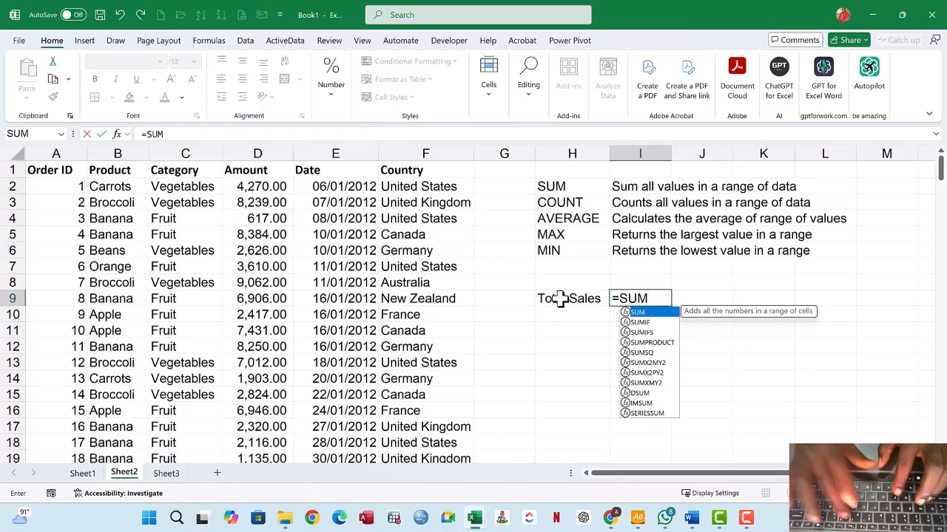
pyautogui.write('(')
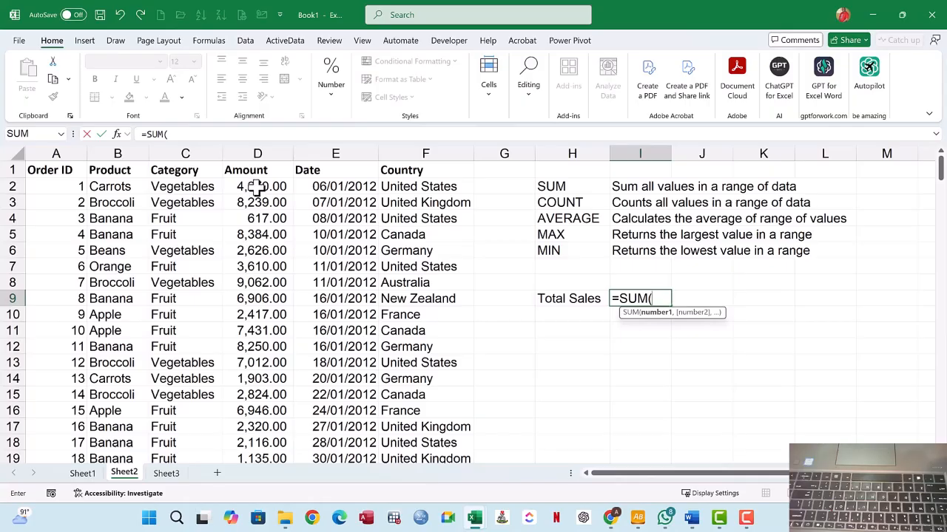
pyautogui.moveTo(254, 187); pyautogui.dragTo(259, 255)
pyautogui.moveTo(249, 478); pyautogui.dragTo(250, 473)
pyautogui.moveTo(294, 436); pyautogui.dragTo(274, 416)
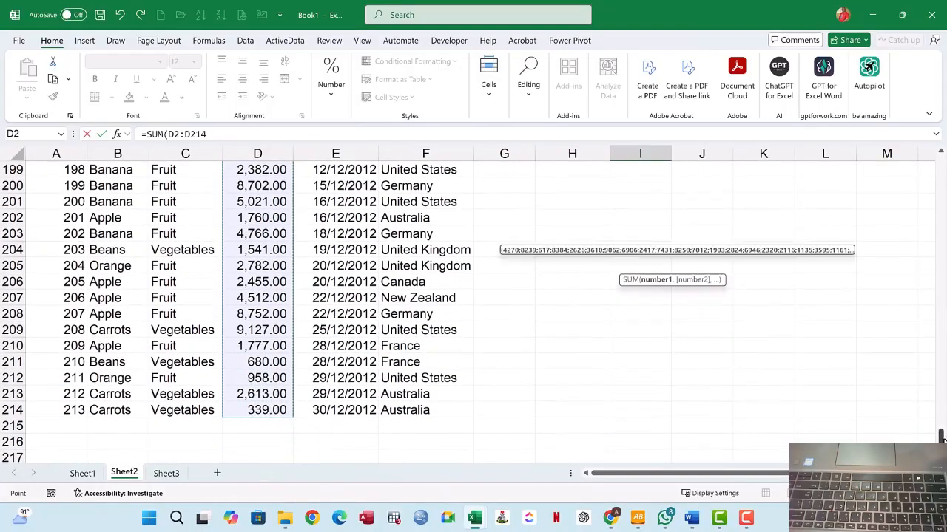
pyautogui.moveTo(941, 437); pyautogui.dragTo(940, 166)
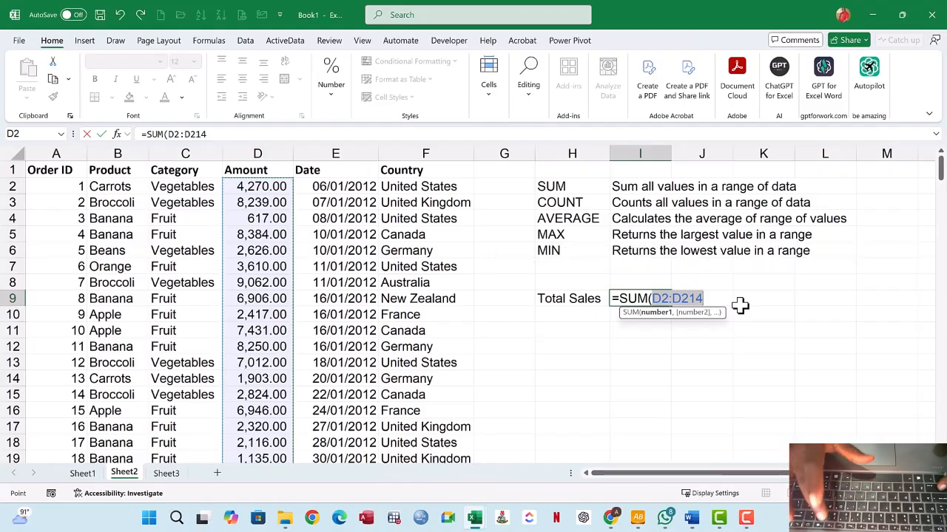
pyautogui.write(')')
pyautogui.press('Return')
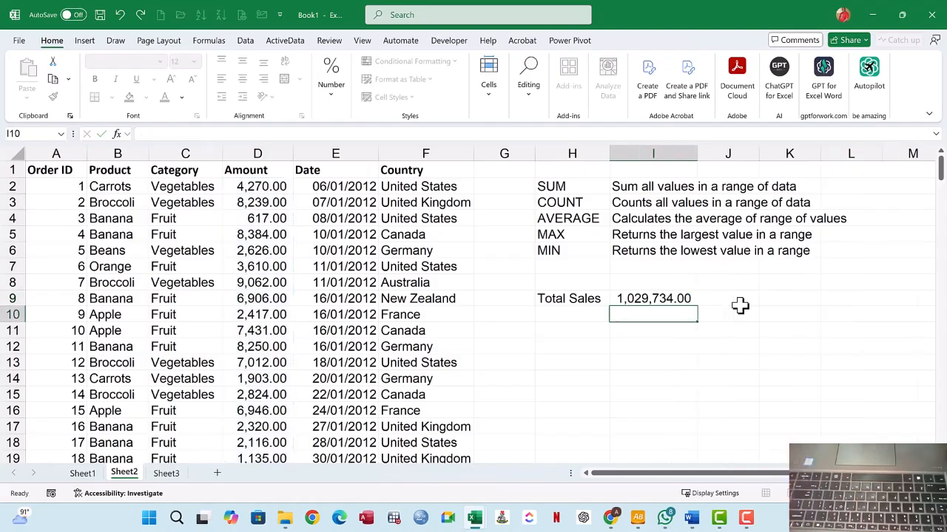
# Re-enter the Total Sales formula in cell I9 as =SUM(D2:D214), extending the range from D2 to the end of the Amount data
pyautogui.click(669, 303)
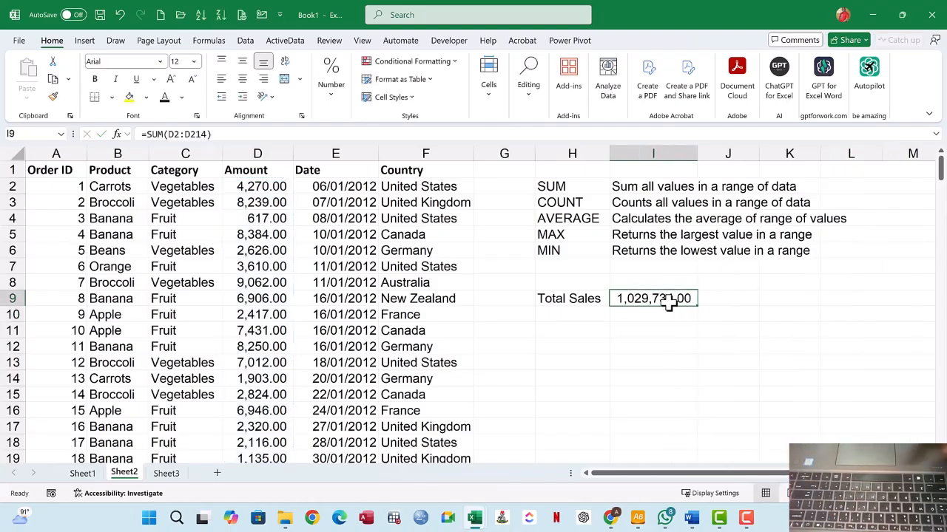
pyautogui.write('=')
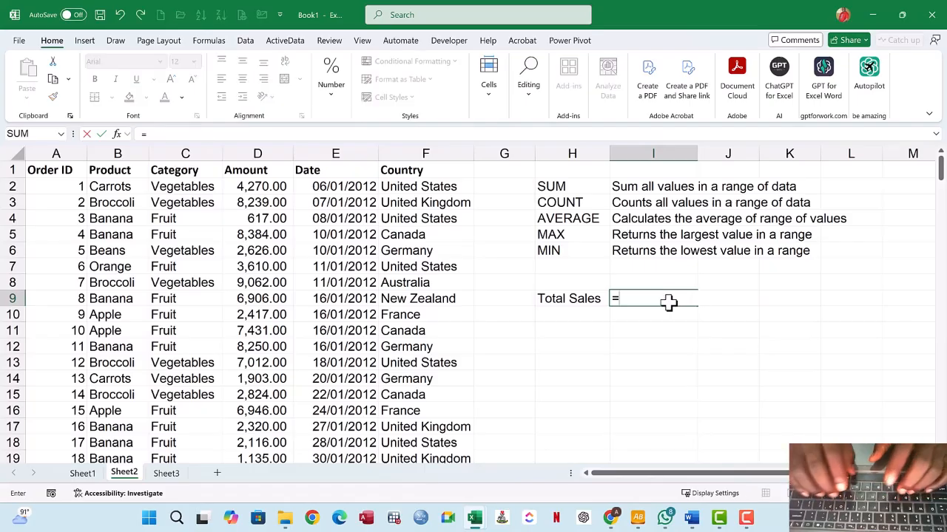
pyautogui.write('SUM')
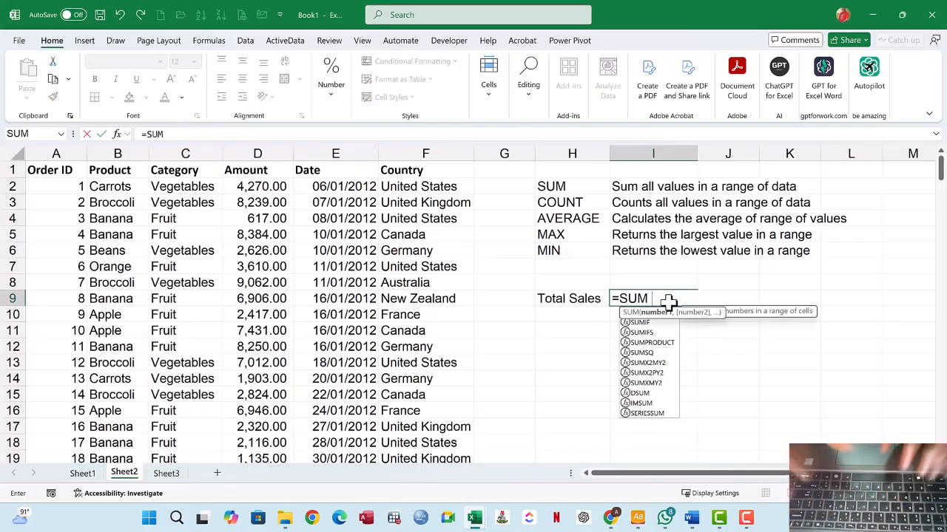
pyautogui.write('(')
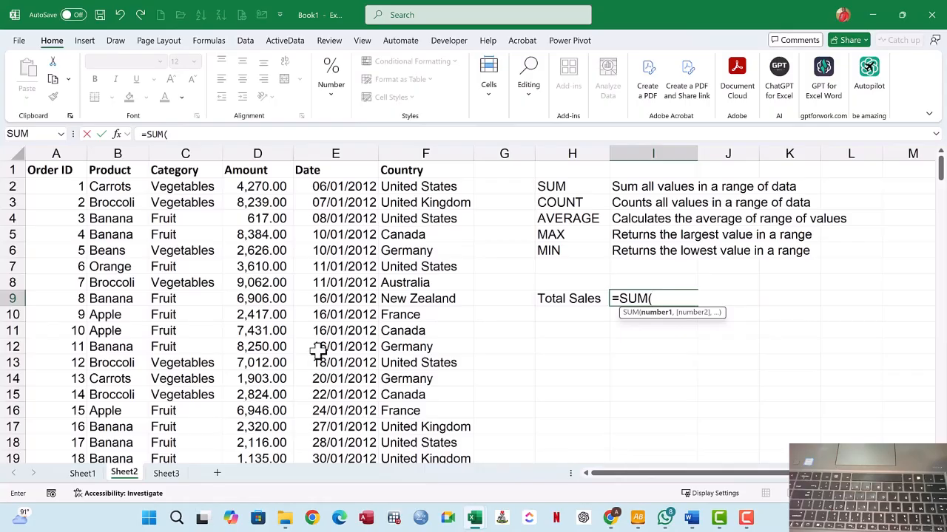
pyautogui.click(263, 189)
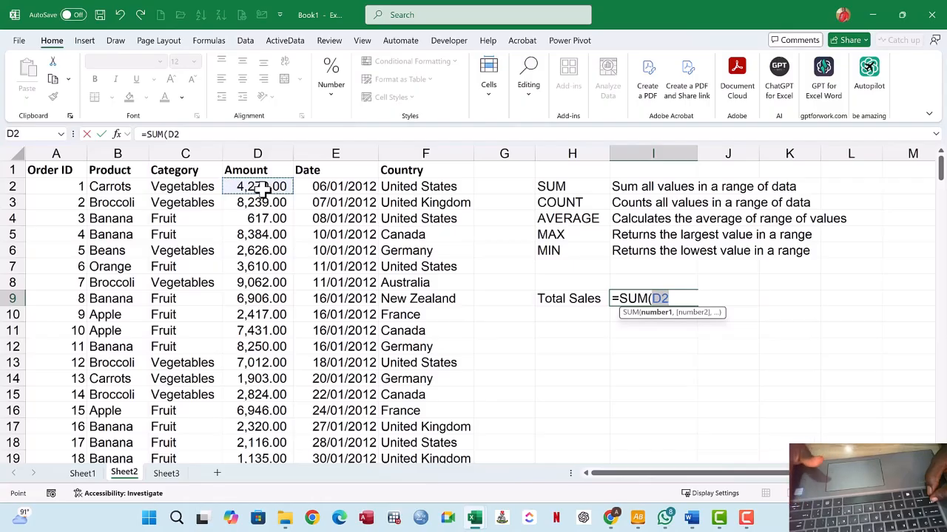
pyautogui.hotkey('ctrl', 'shift', 'Down')
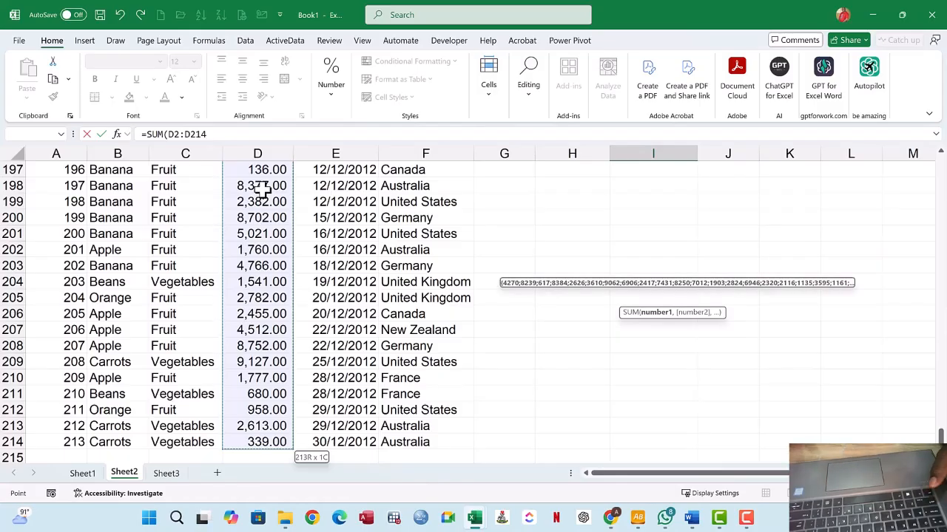
pyautogui.click(224, 134)
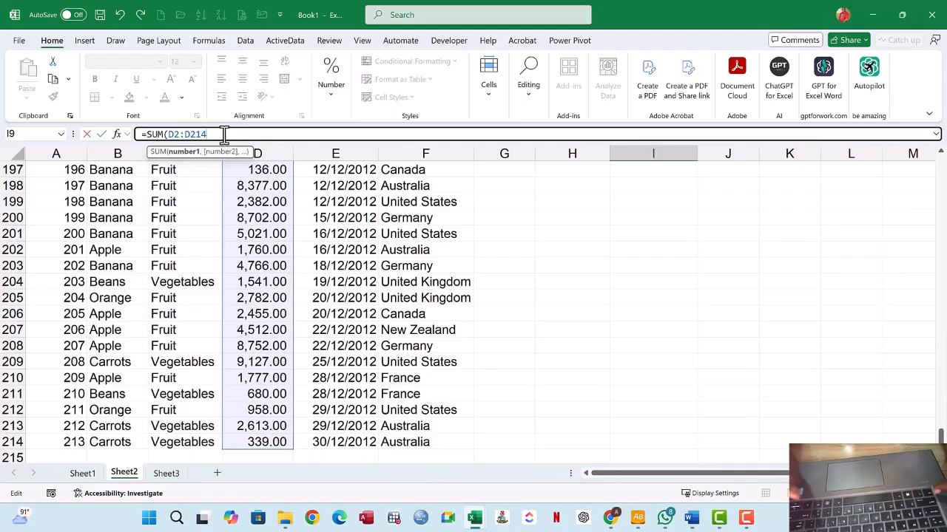
pyautogui.press('Return')
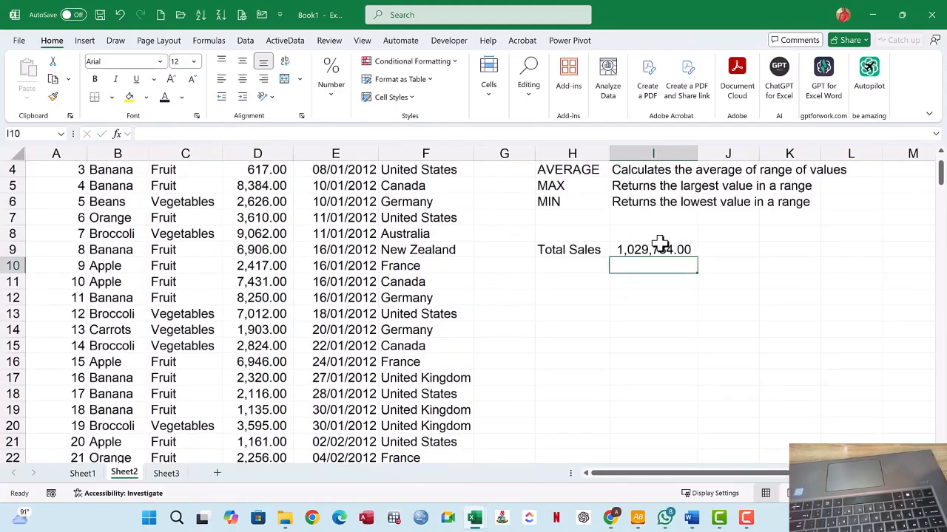
# Enter the label "Number Of Sales" in cell H10 and widen column H to fit it
pyautogui.scroll(3, 629, 248)
pyautogui.click(596, 316)
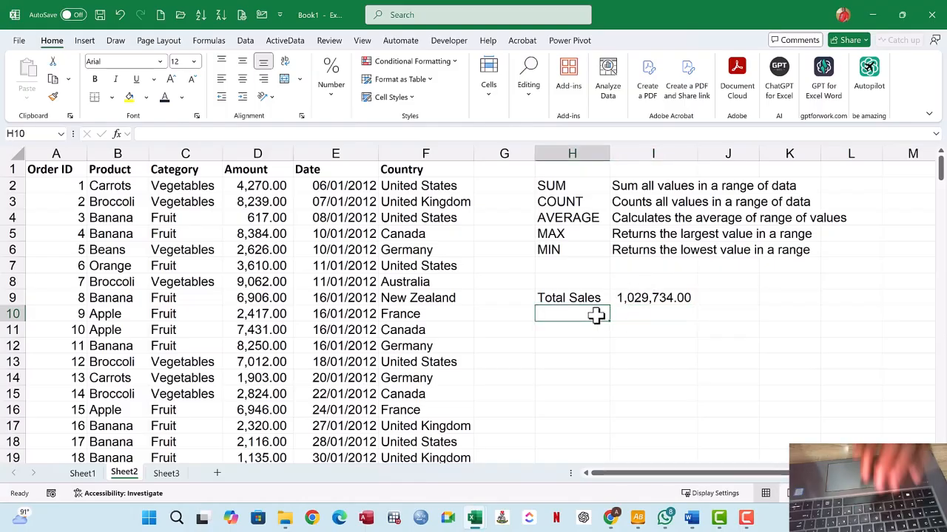
pyautogui.write('nUMBER')
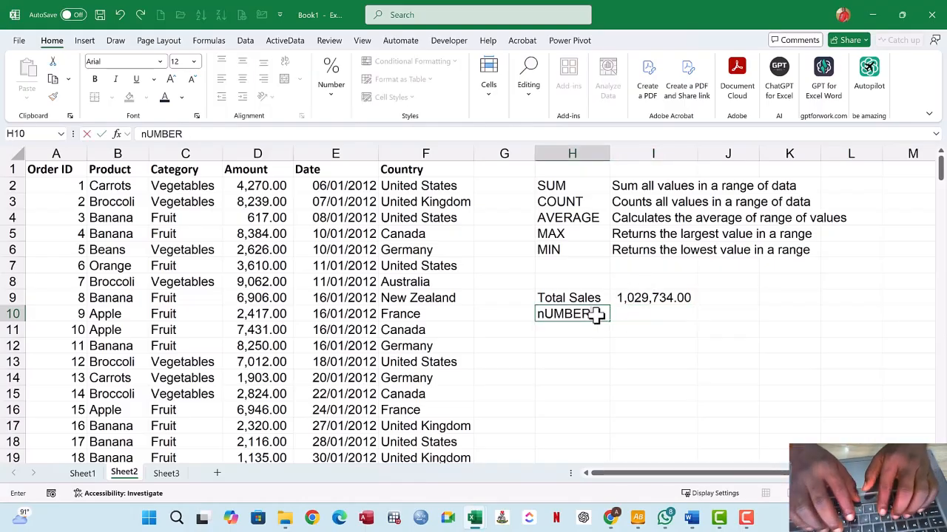
pyautogui.write(' Of')
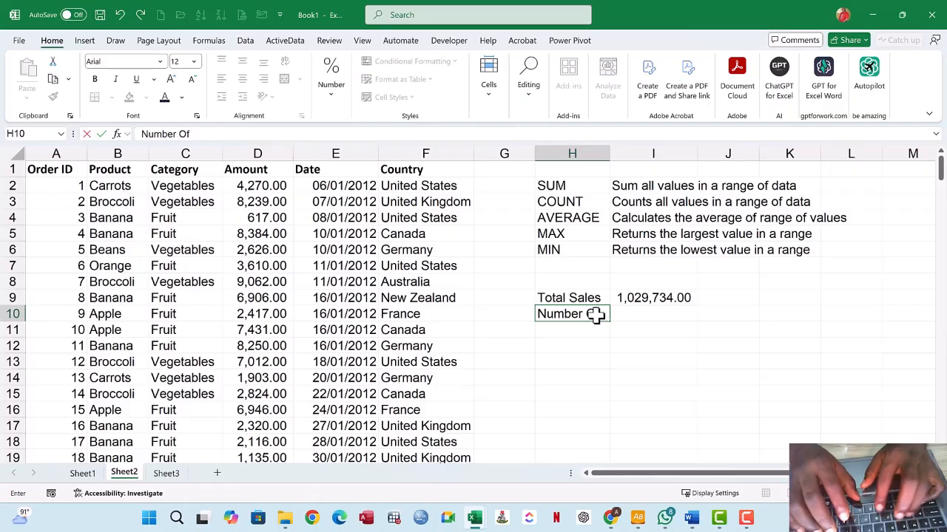
pyautogui.write(' Sal')
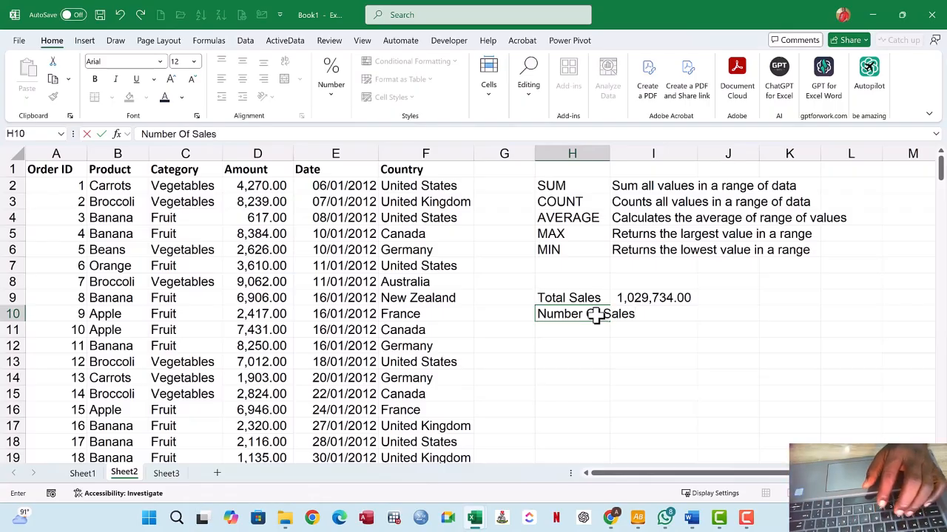
pyautogui.write('es')
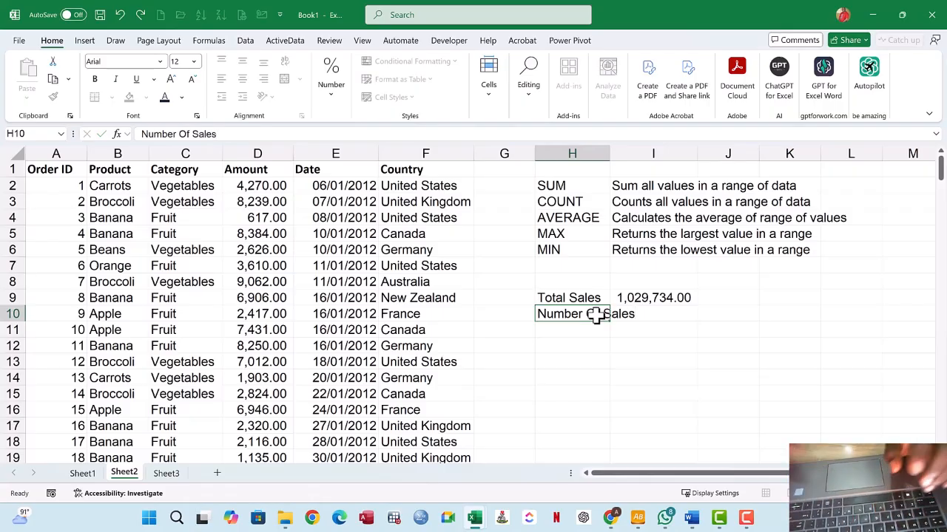
pyautogui.press('Return')
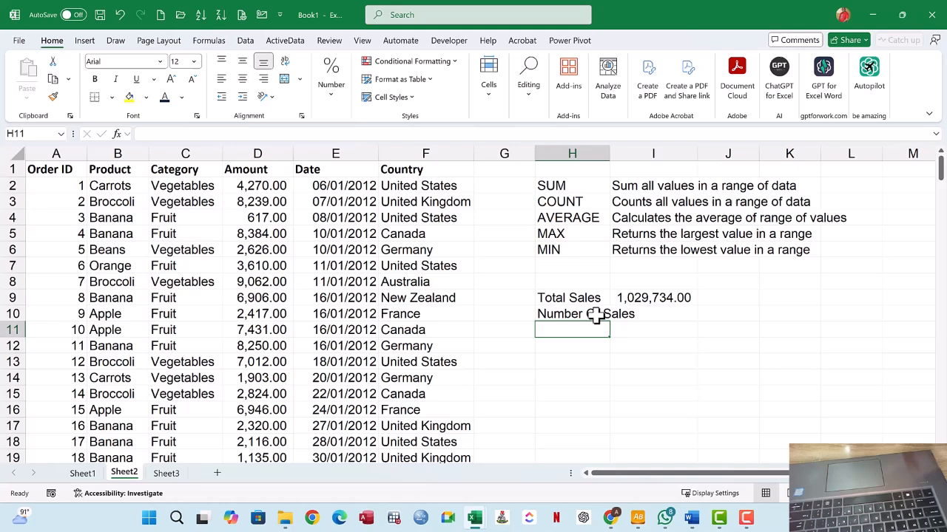
pyautogui.doubleClick(609, 145)
# Count the sales in cell I10 with the formula =COUNT(D2:D214) over the Amount column and review the formula
pyautogui.click(679, 314)
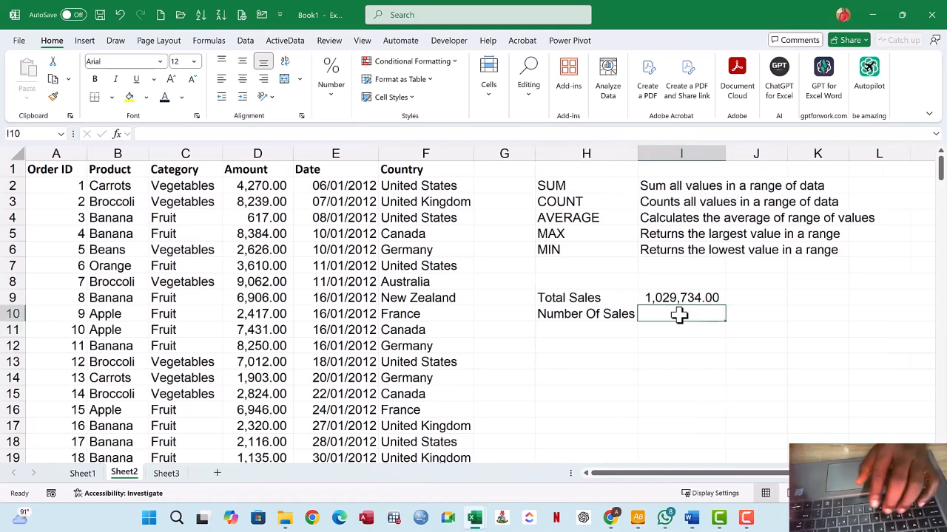
pyautogui.write('=')
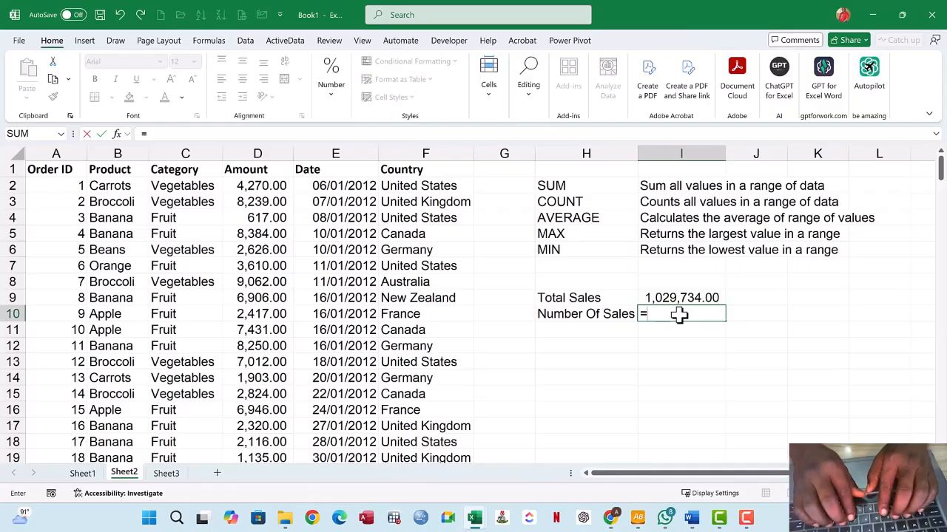
pyautogui.write('c')
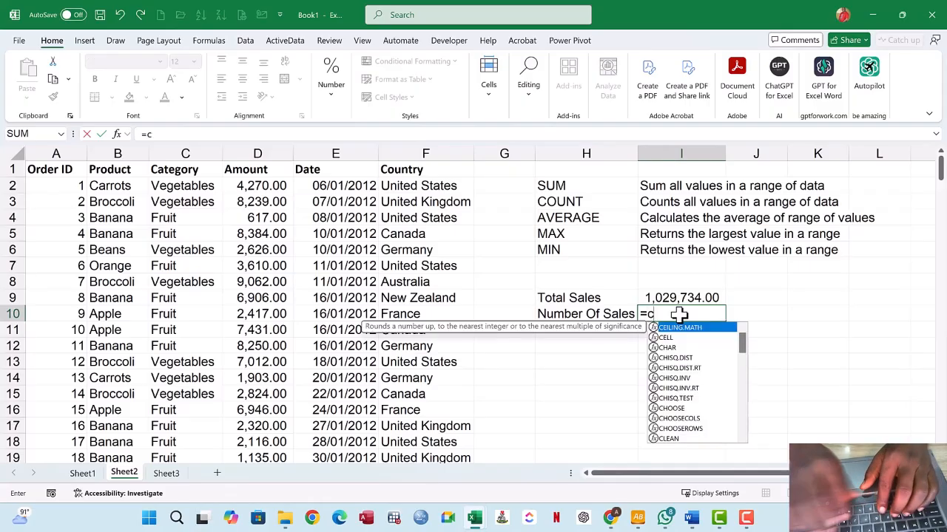
pyautogui.write('oun')
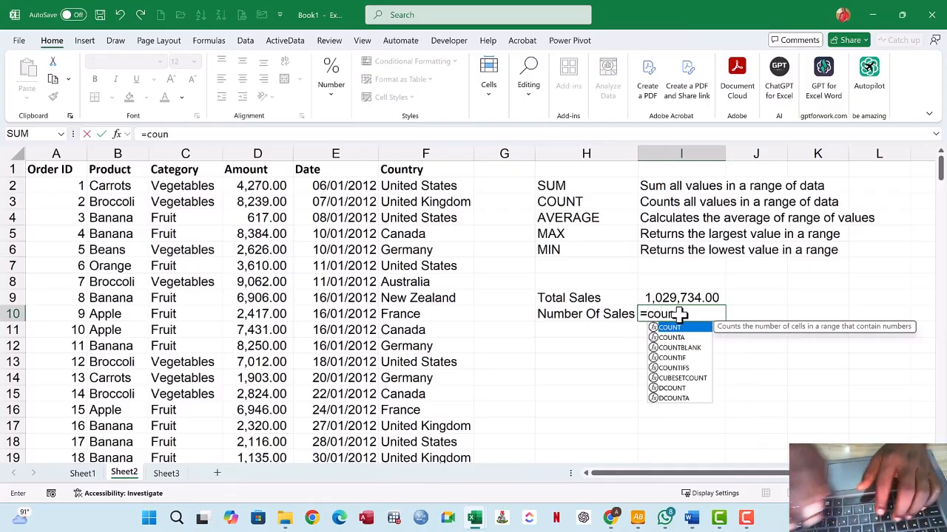
pyautogui.write('t(')
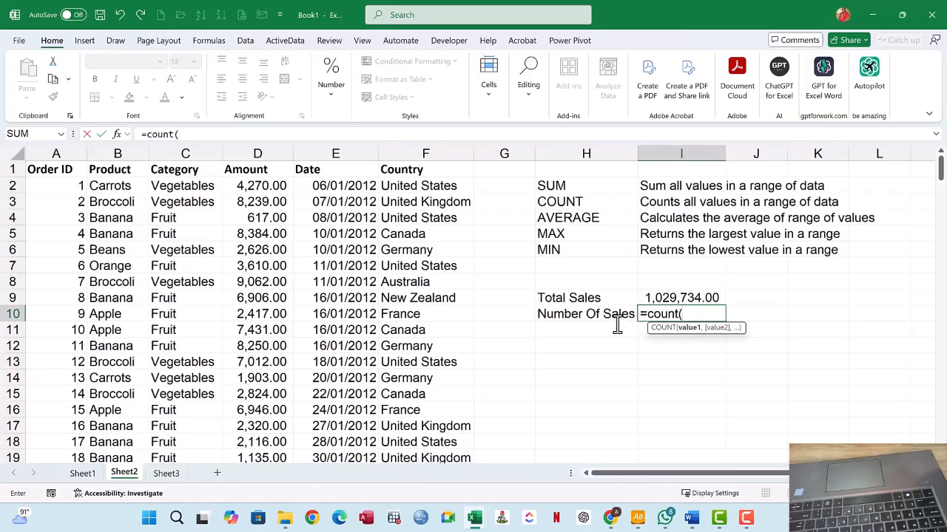
pyautogui.click(252, 190)
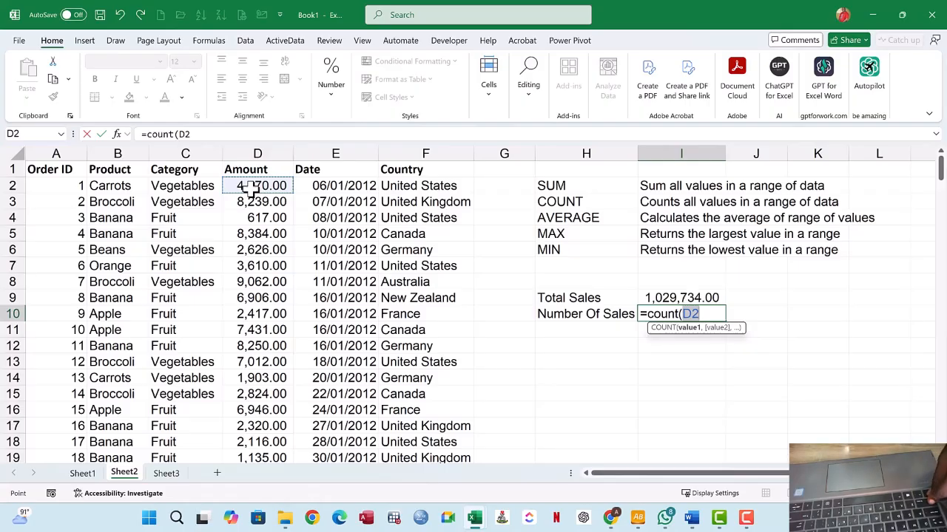
pyautogui.hotkey('ctrl', 'shift', 'Down')
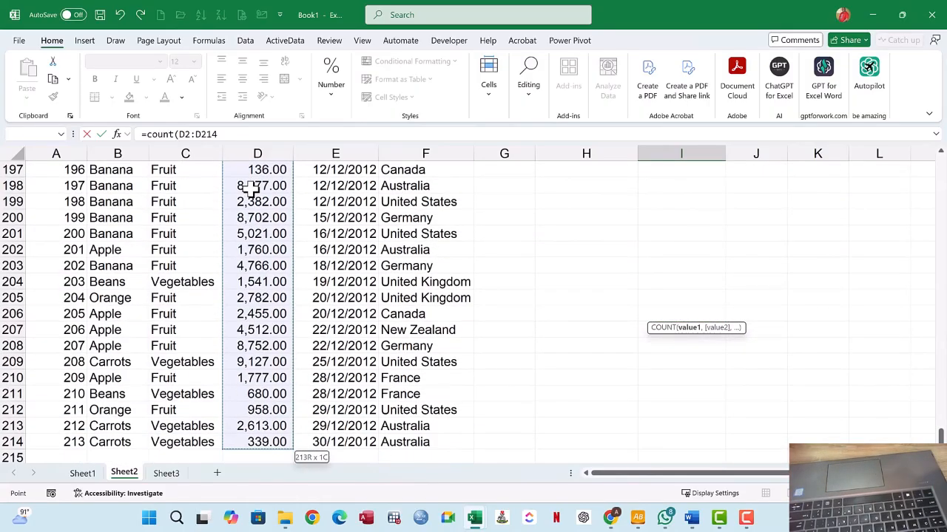
pyautogui.press('Return')
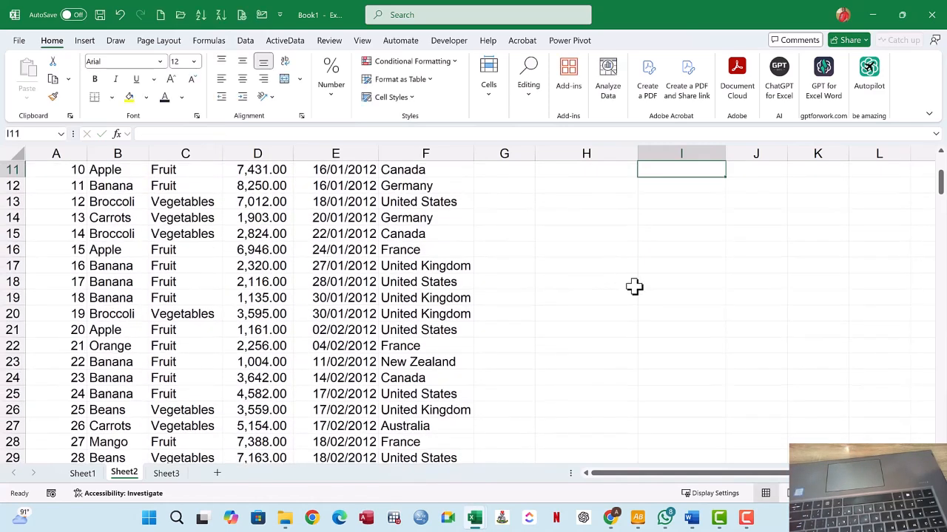
pyautogui.scroll(2, 634, 286)
pyautogui.click(709, 250)
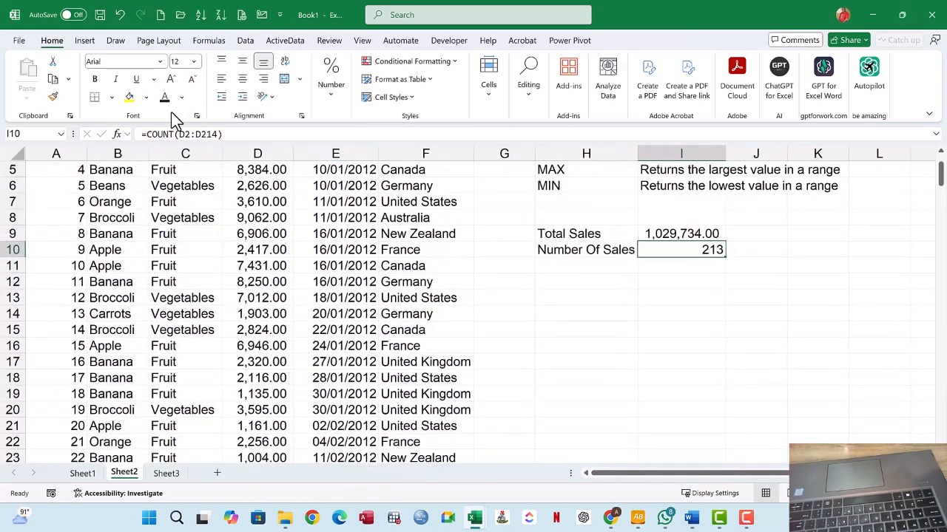
pyautogui.click(229, 136)
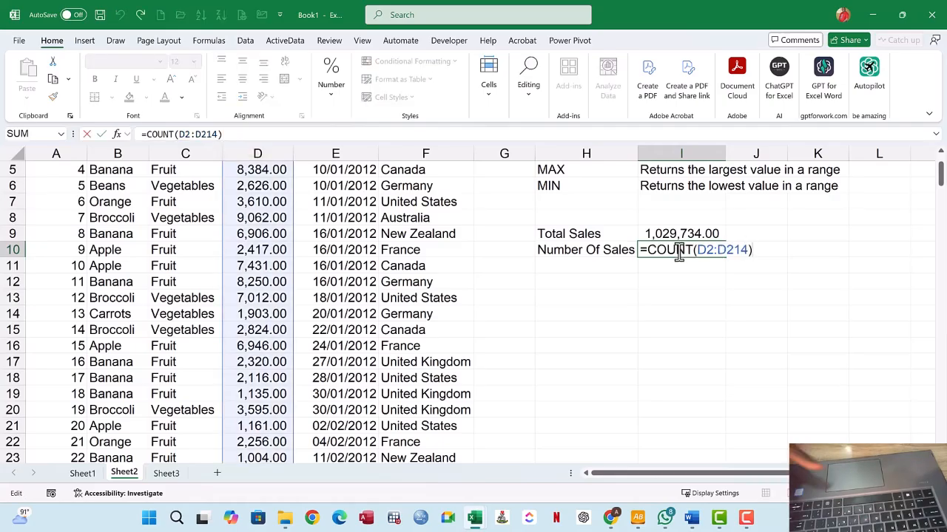
pyautogui.press('Return')
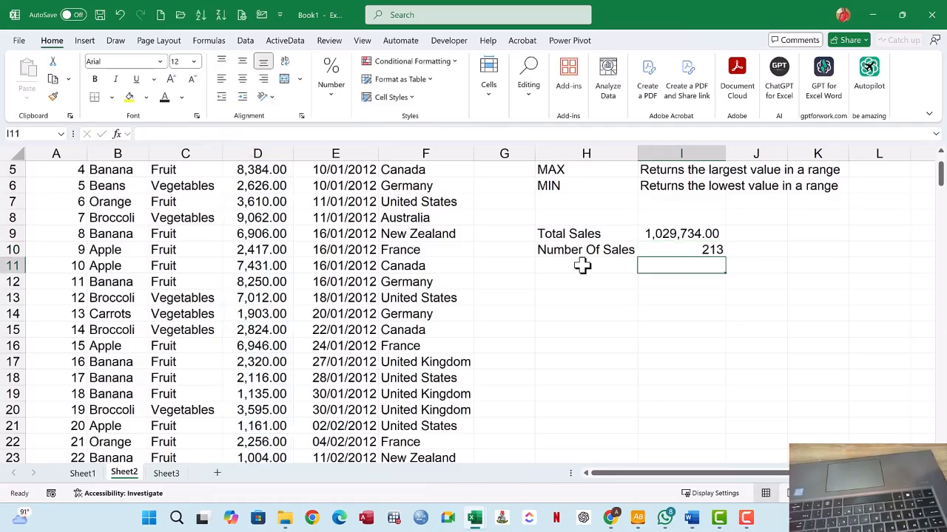
# Enter the label "Average of Sales" in cell H11 below the Number Of Sales label
pyautogui.click(588, 264)
pyautogui.scroll(1, 591, 264)
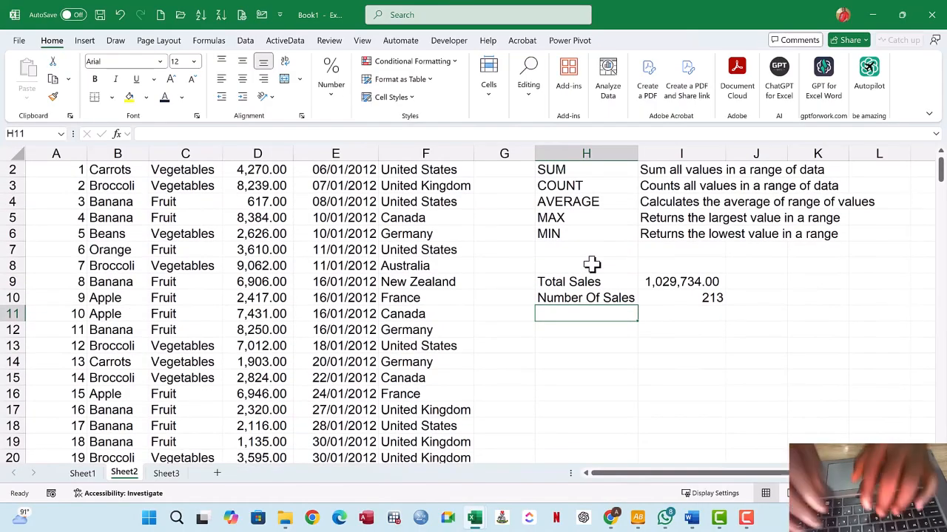
pyautogui.write('Aveage')
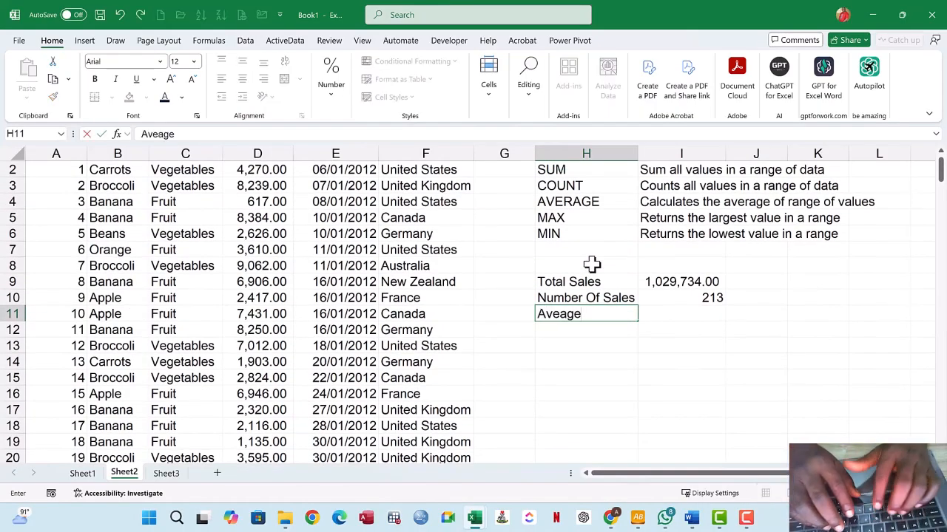
pyautogui.press('BackSpace')
pyautogui.press('BackSpace')
pyautogui.press('BackSpace')
pyautogui.write('ra')
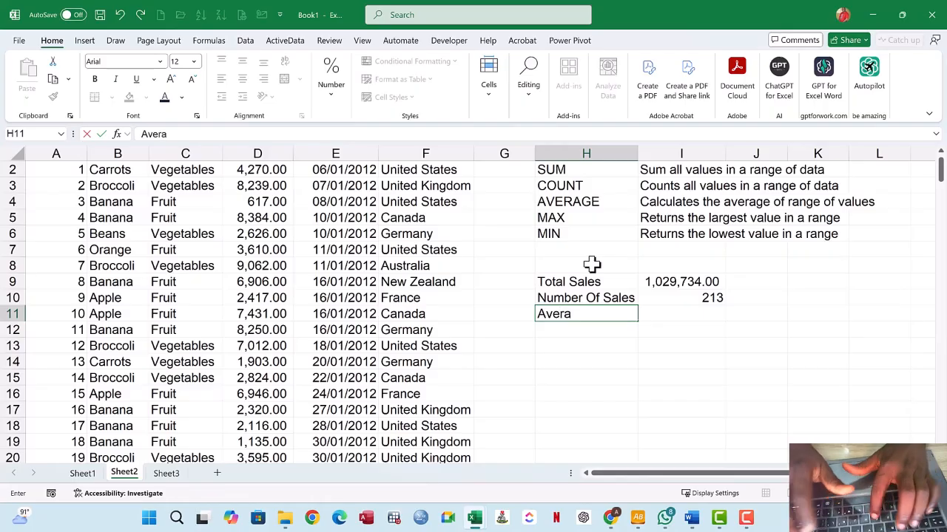
pyautogui.write('ge of Sales')
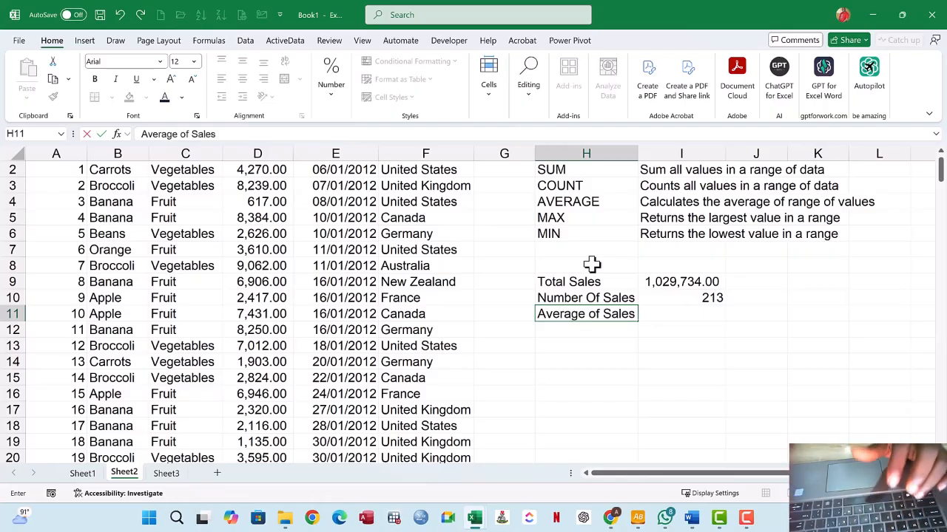
pyautogui.press('Tab')
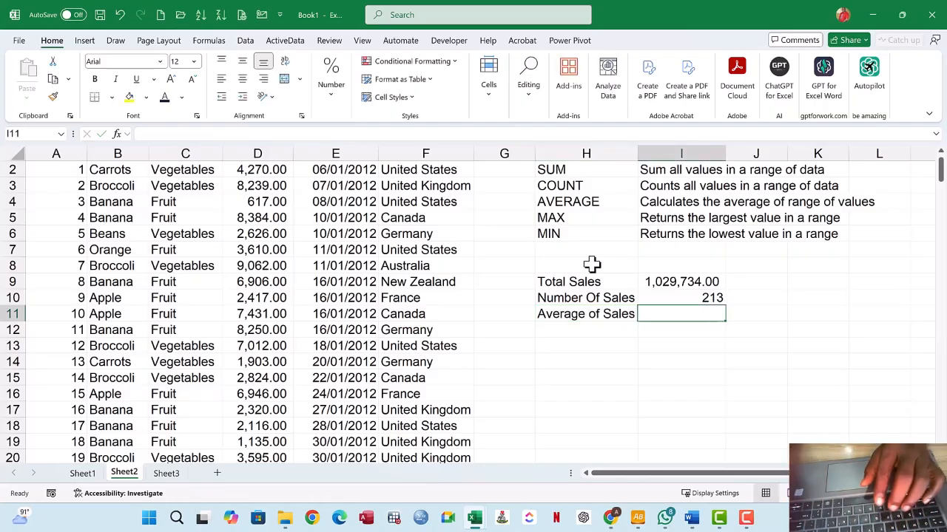
# Calculate the average sale in cell I11 with the formula =AVERAGE(D2:D214) over the Amount column
pyautogui.write('=')
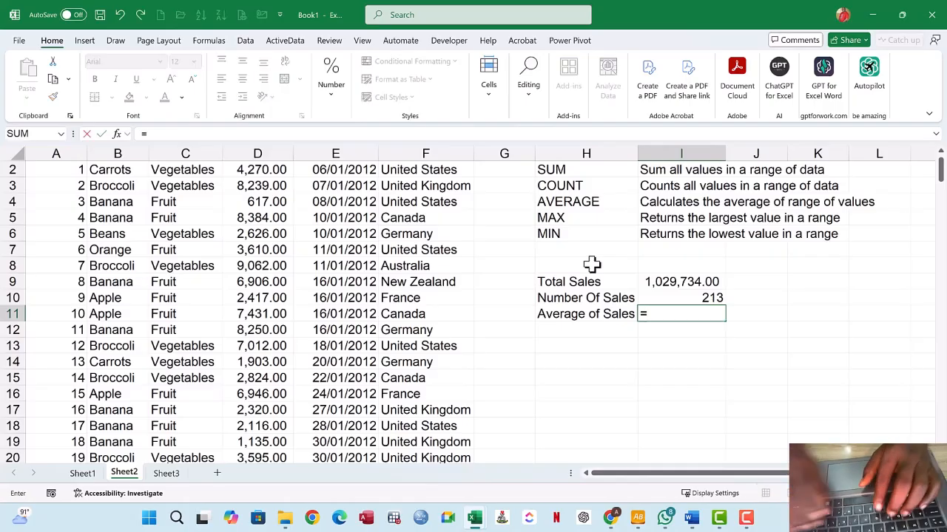
pyautogui.write('ave')
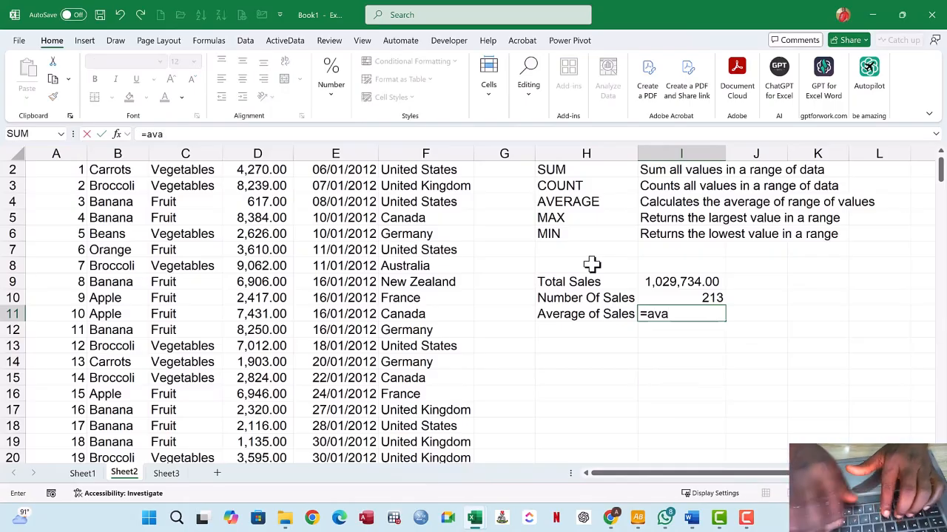
pyautogui.press('BackSpace')
pyautogui.write('erage')
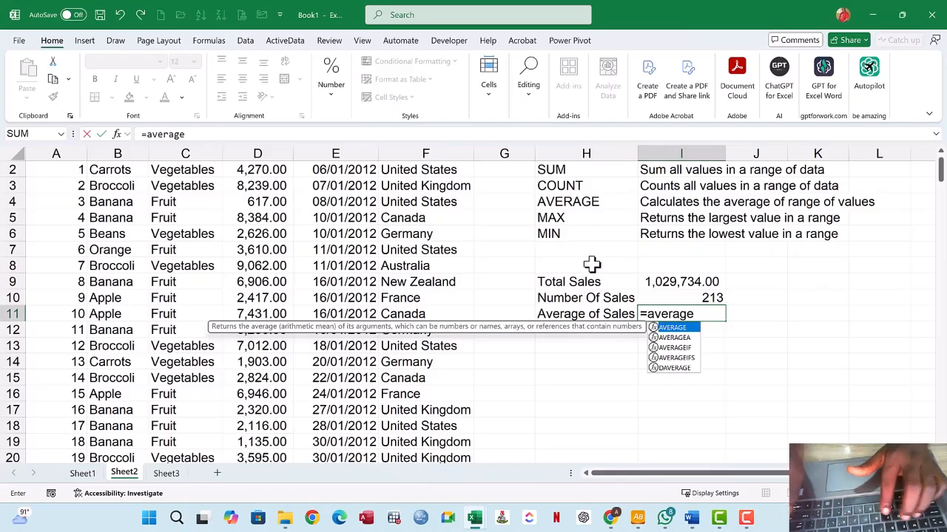
pyautogui.write('(')
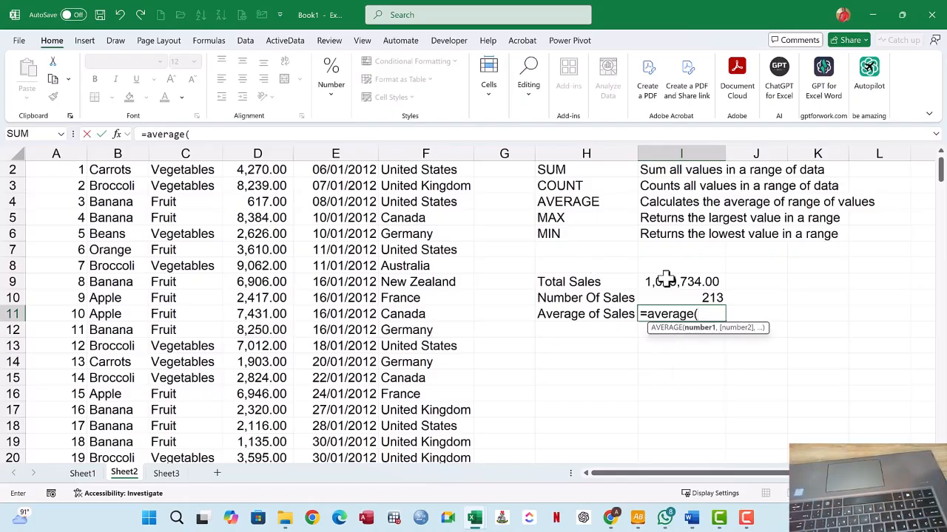
pyautogui.scroll(1, 301, 264)
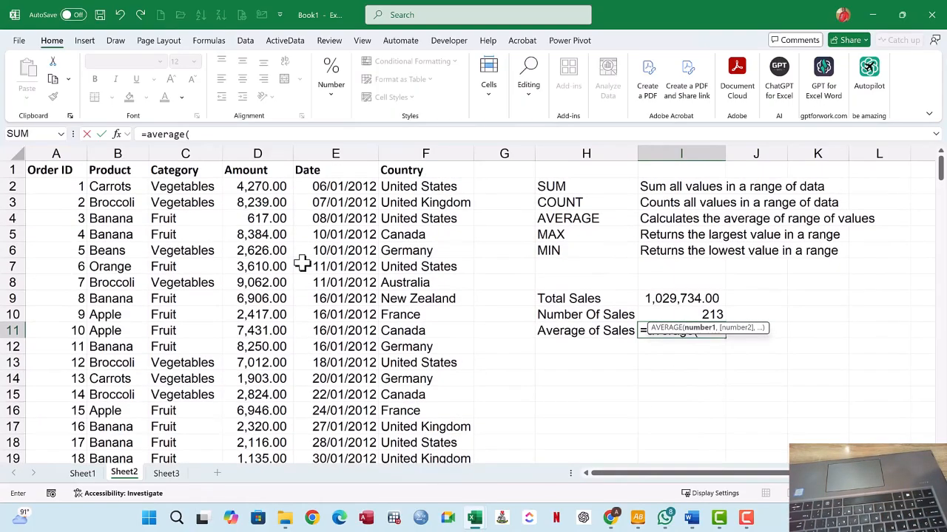
pyautogui.click(261, 188)
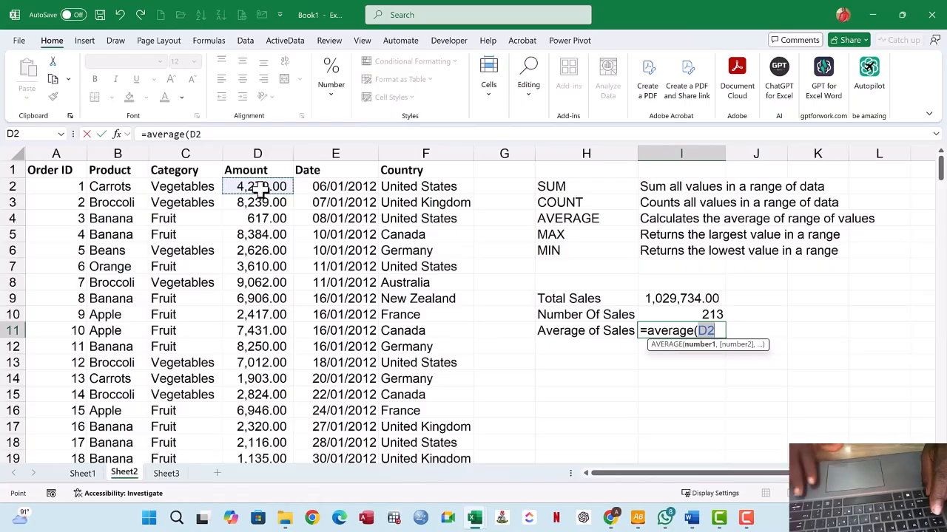
pyautogui.hotkey('ctrl', 'shift', 'Down')
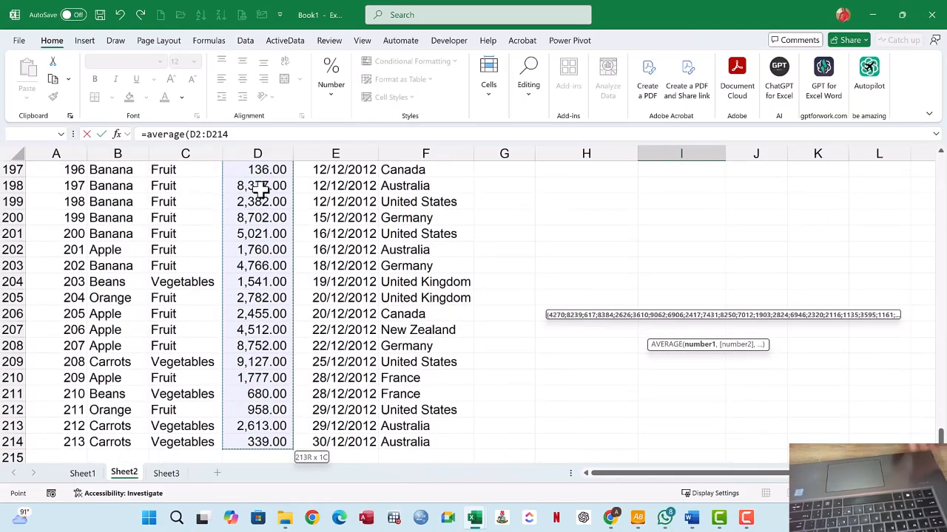
pyautogui.press('Return')
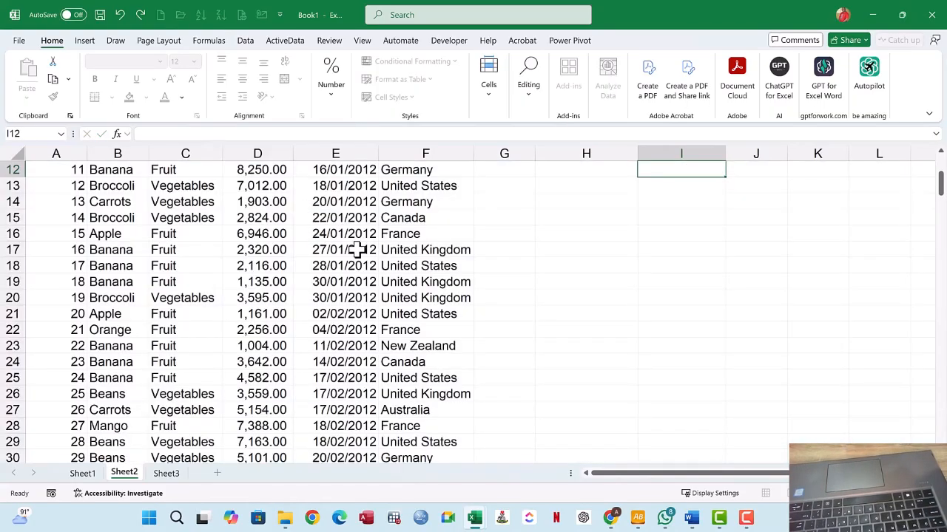
# Enter the label "Highest Sales" in cell H12 below the Average of Sales label
pyautogui.scroll(3, 629, 263)
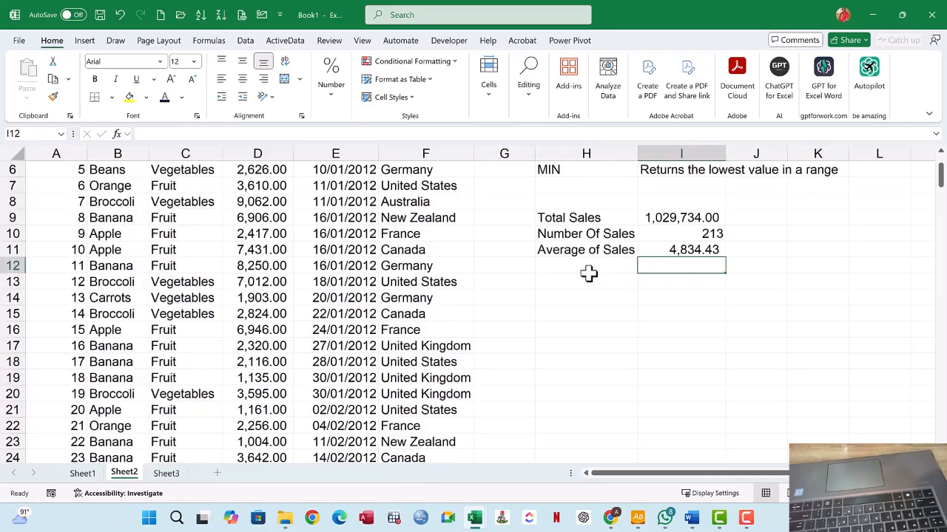
pyautogui.scroll(1, 589, 272)
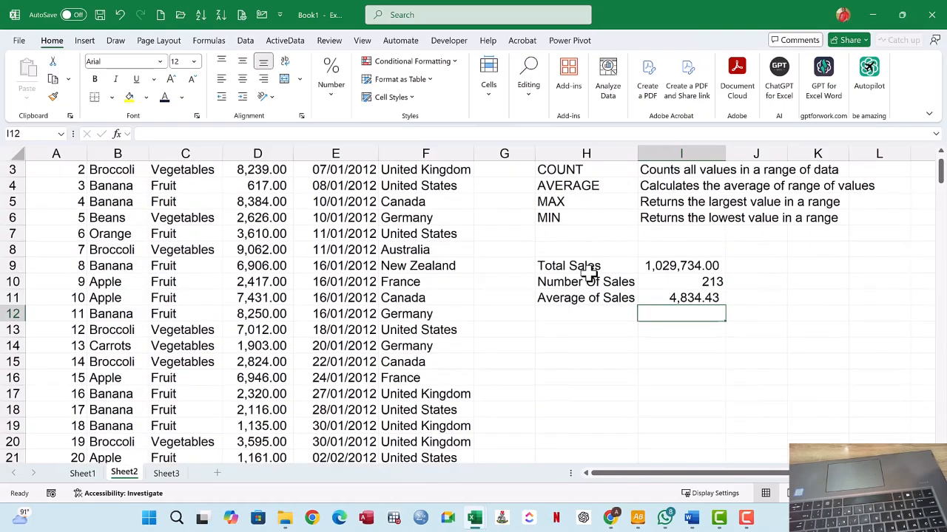
pyautogui.click(586, 313)
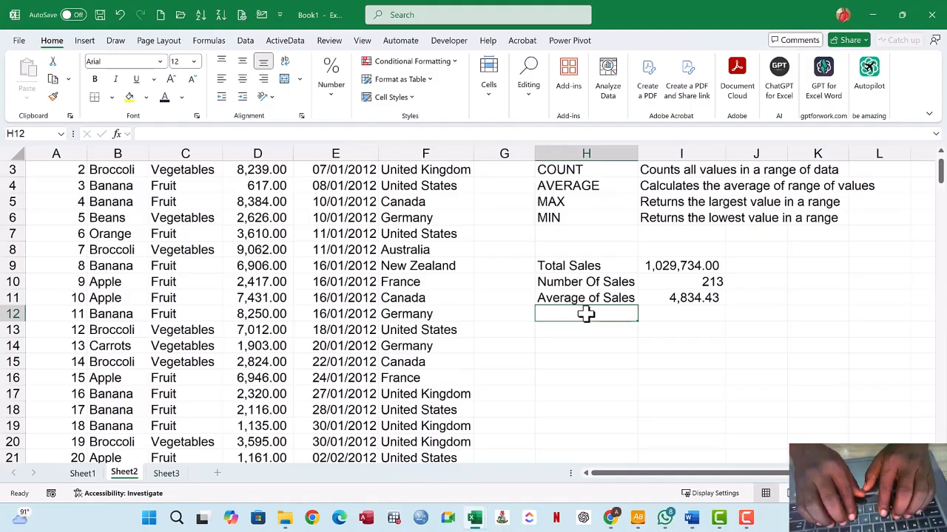
pyautogui.write('Highest Sales')
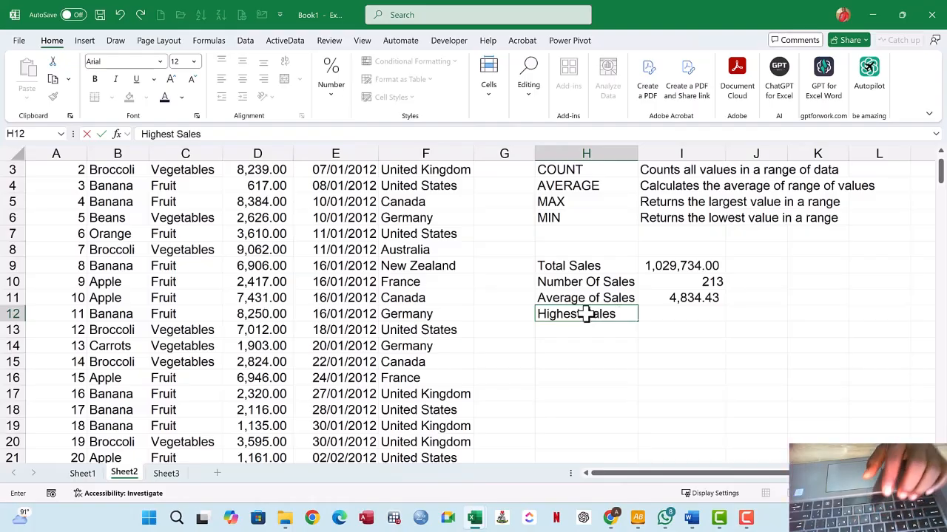
pyautogui.press('Tab')
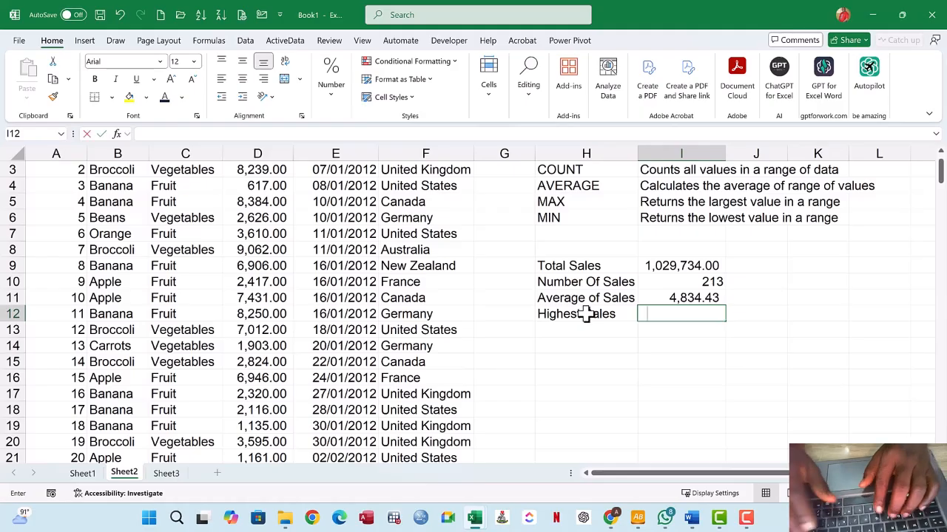
# Find the largest sale in cell I12 with the formula =MAX(D2:D214) over the Amount column
pyautogui.write('=ma')
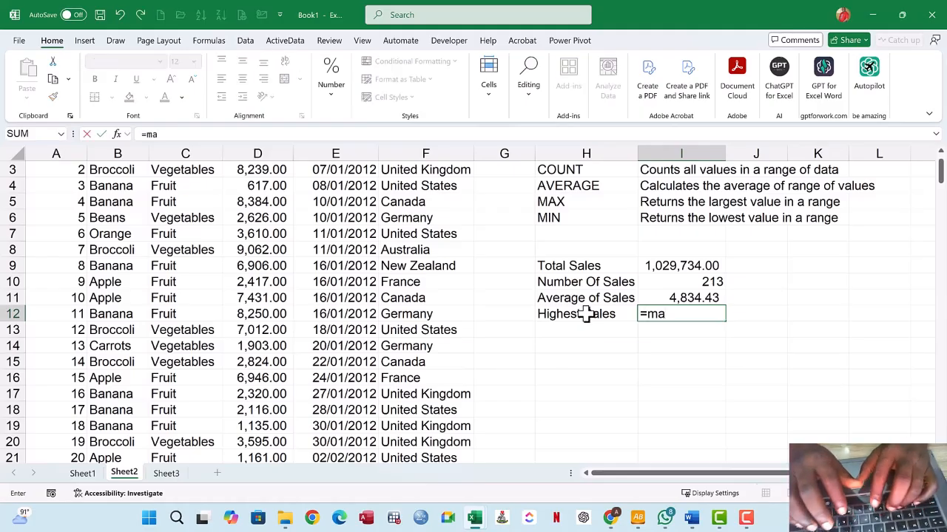
pyautogui.write('x(')
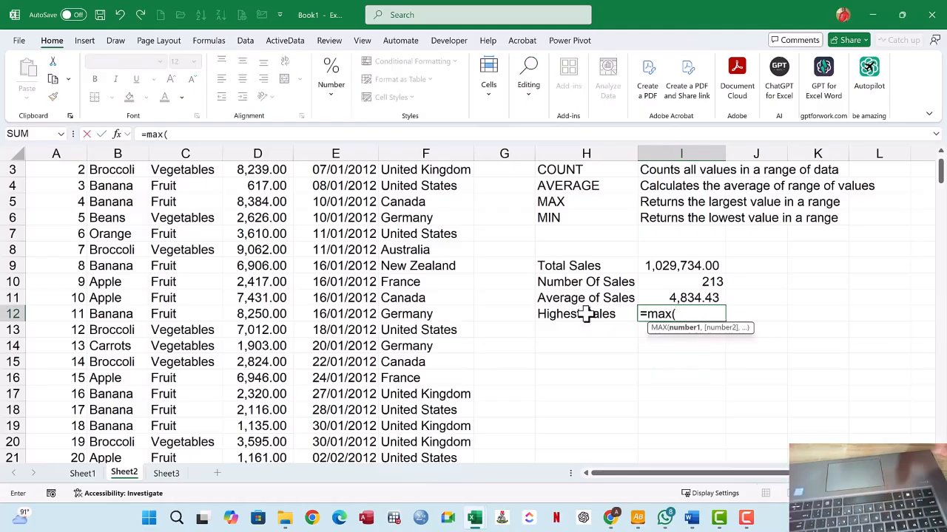
pyautogui.scroll(2, 321, 284)
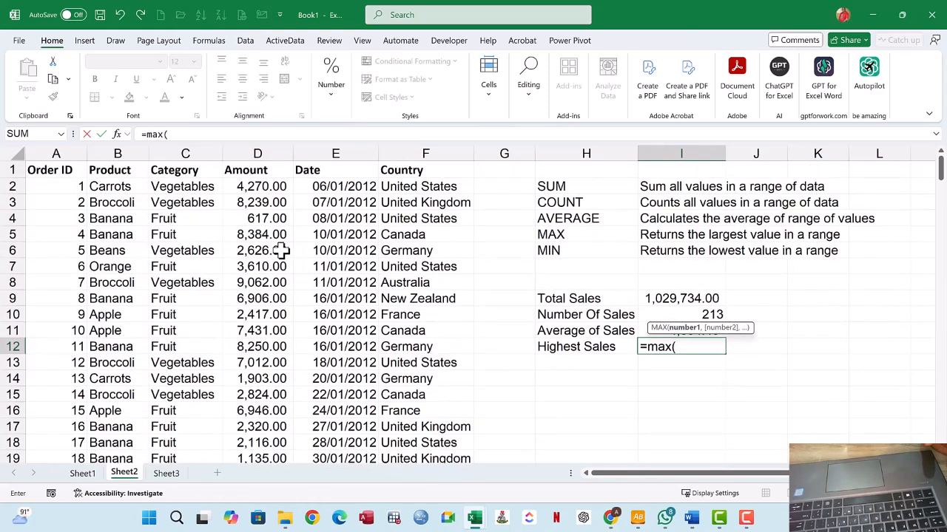
pyautogui.click(255, 187)
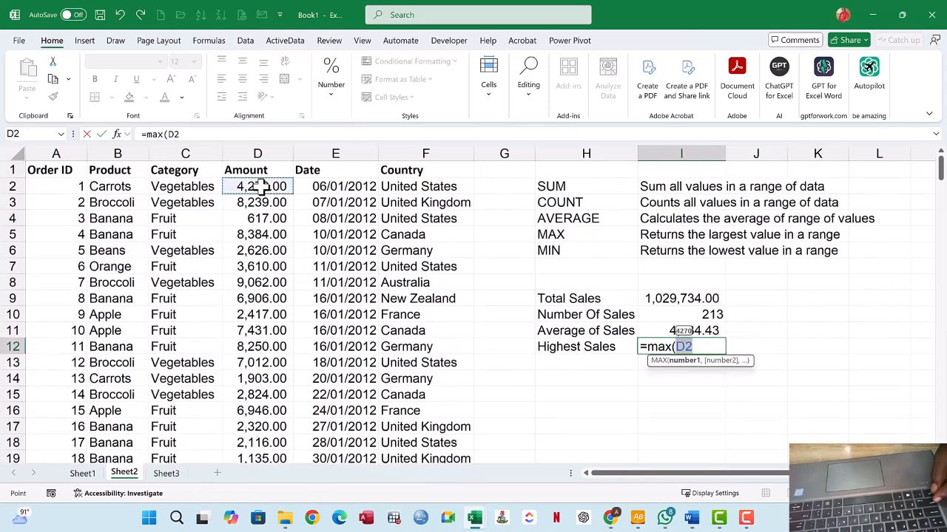
pyautogui.hotkey('ctrl', 'shift', 'Down')
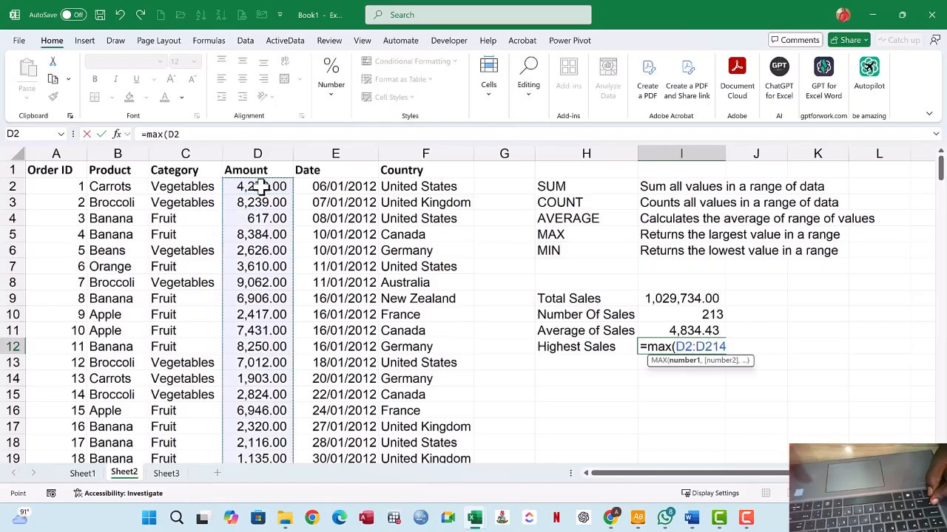
pyautogui.press('Return')
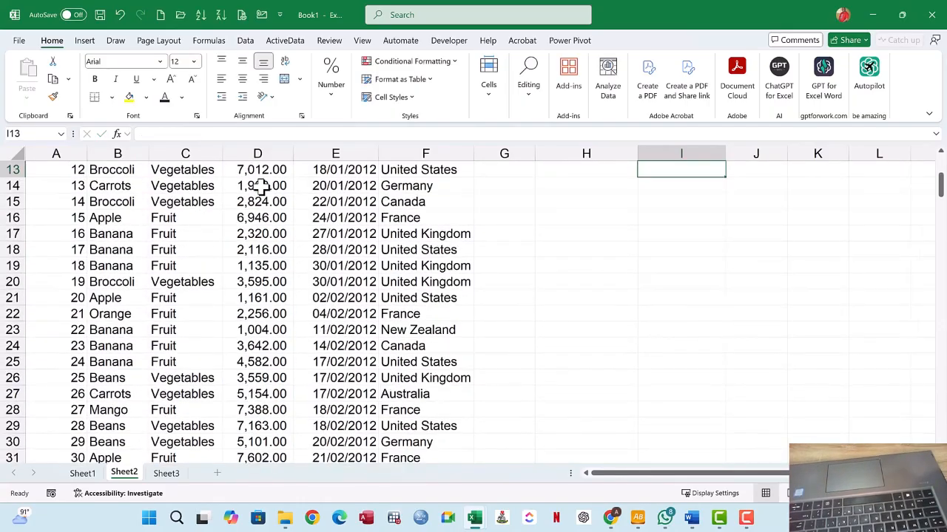
pyautogui.scroll(2, 497, 294)
pyautogui.scroll(2, 497, 294)
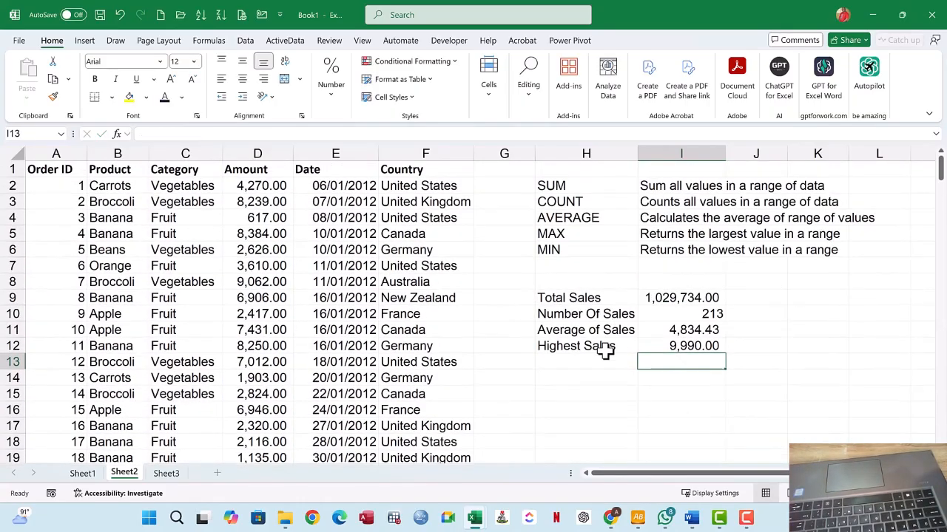
# Find the smallest sale in cell H13 with the formula =MIN(D2:D214) over the Amount column
pyautogui.click(588, 361)
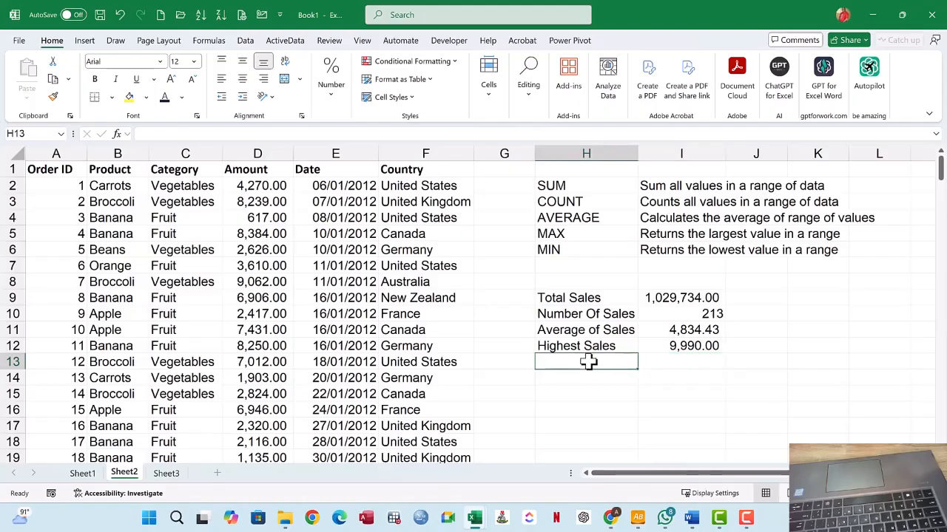
pyautogui.write('=')
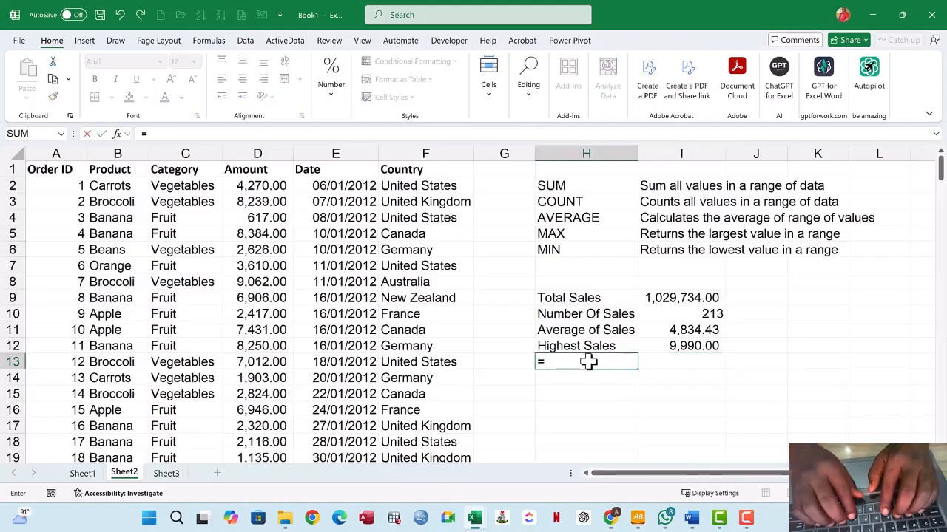
pyautogui.write('m')
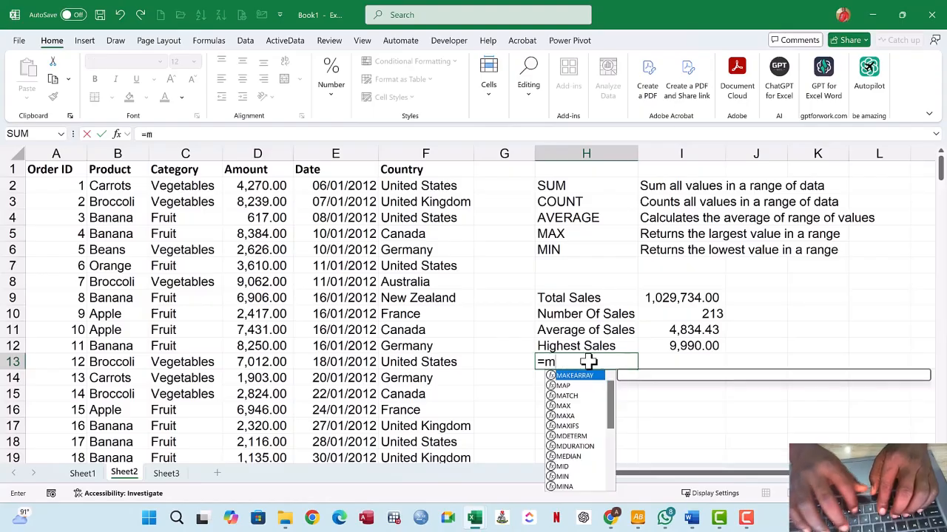
pyautogui.write('in(')
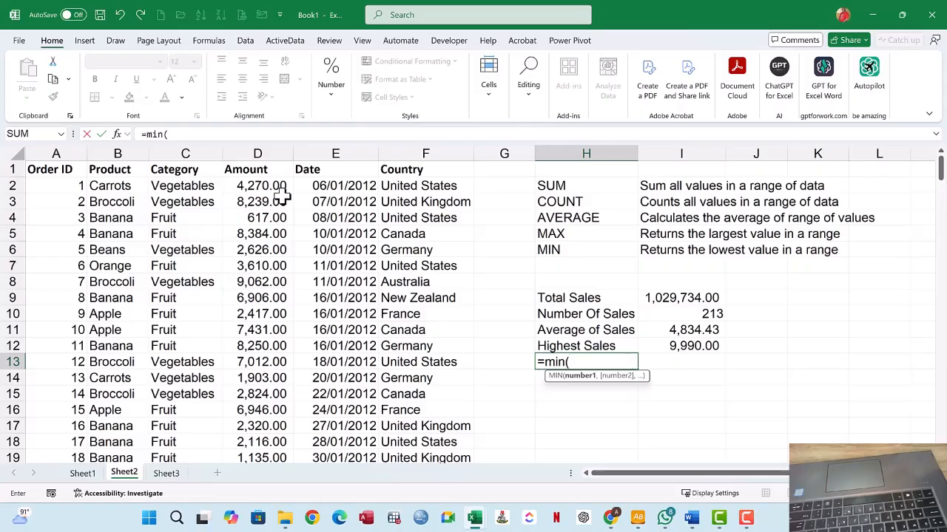
pyautogui.click(257, 188)
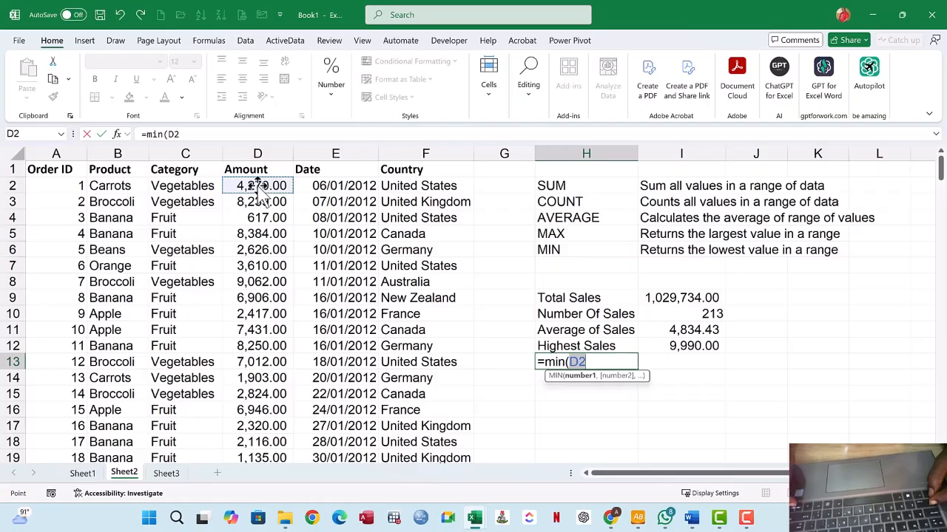
pyautogui.hotkey('ctrl', 'shift', 'Down')
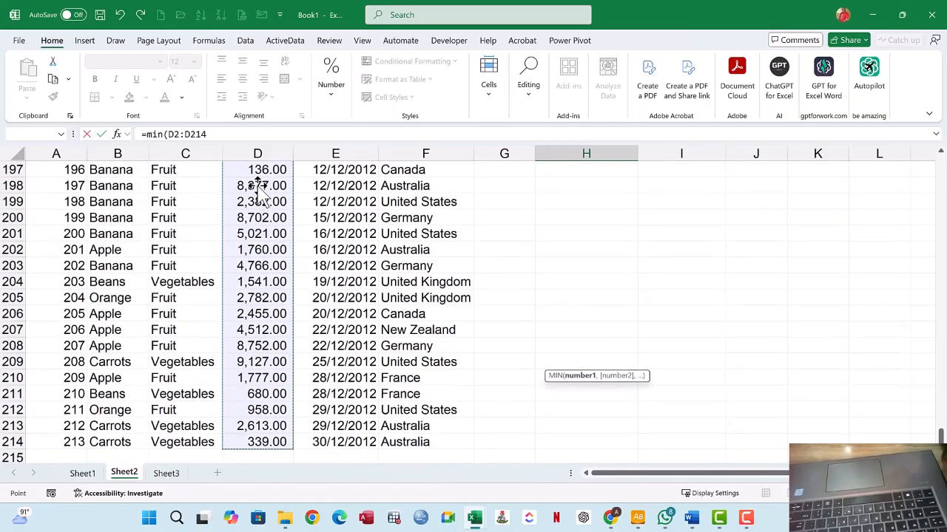
pyautogui.press('Return')
# Move the MIN formula from cell H13 to cell I13 so it lines up with the other summary figures
pyautogui.scroll(1, 429, 236)
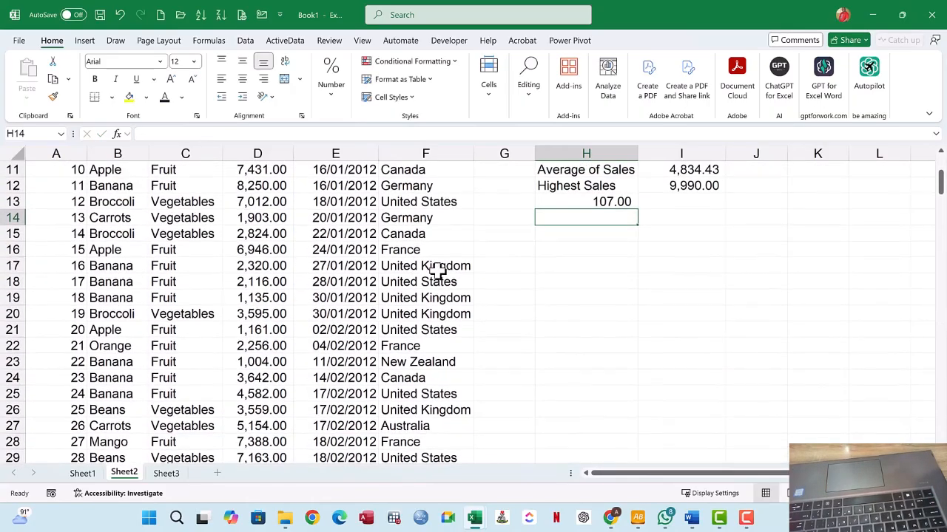
pyautogui.scroll(1, 591, 262)
pyautogui.click(605, 252)
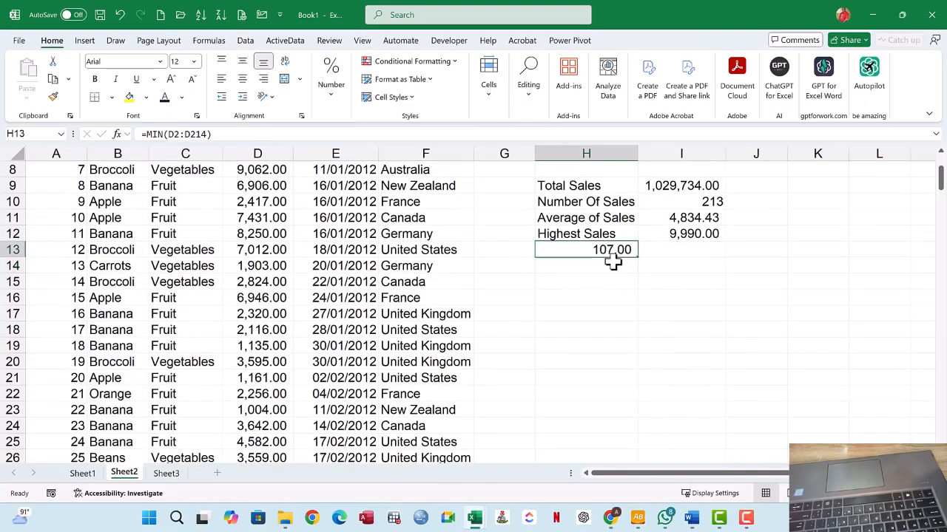
pyautogui.moveTo(618, 257); pyautogui.dragTo(687, 247)
# Enter the label "Lowest Sales" in cell H13 beside the MIN result
pyautogui.click(586, 251)
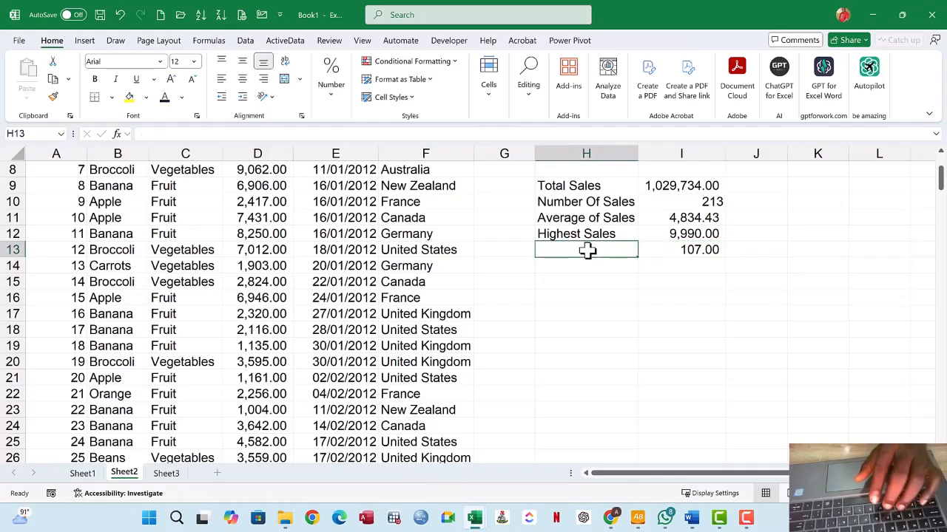
pyautogui.write('Low')
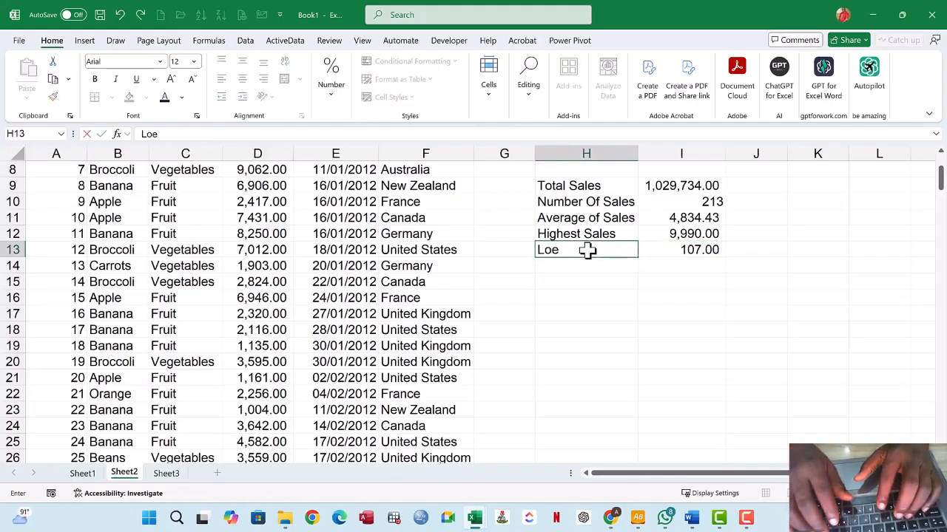
pyautogui.write('es')
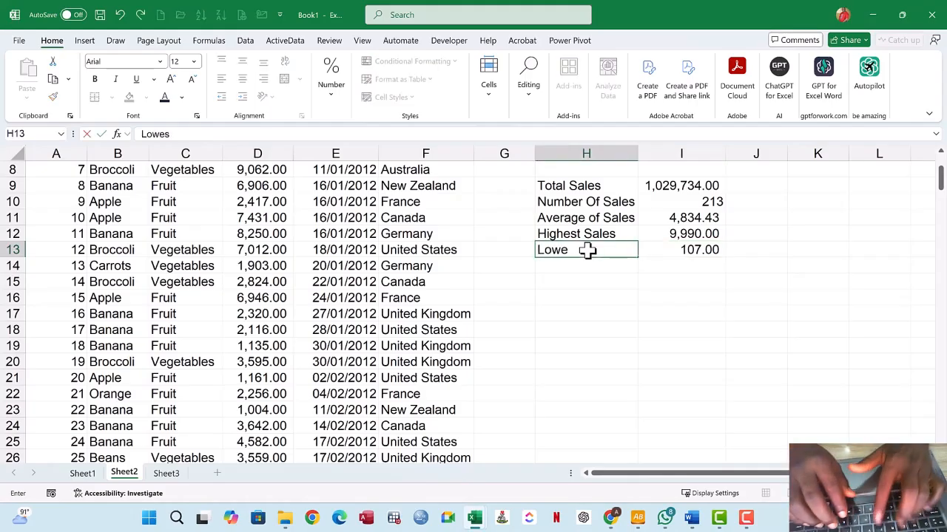
pyautogui.write('t Sales')
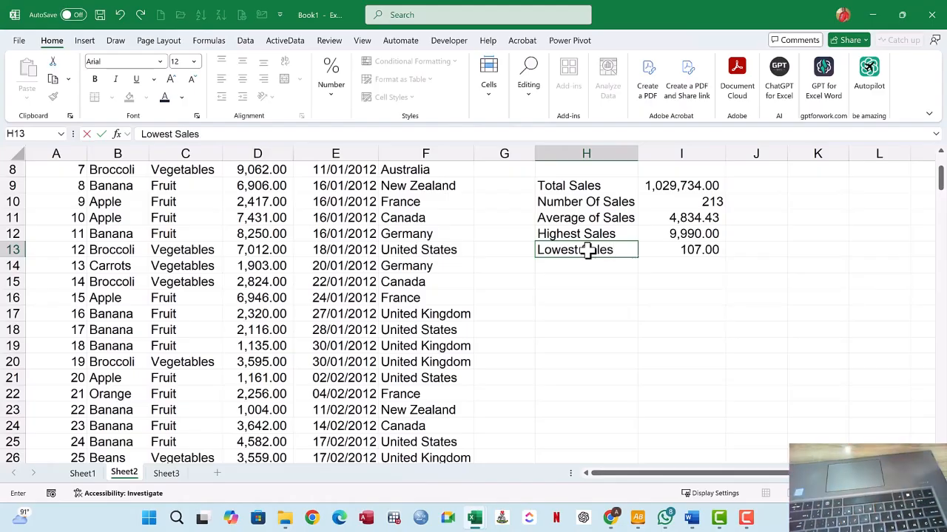
pyautogui.click(710, 233)
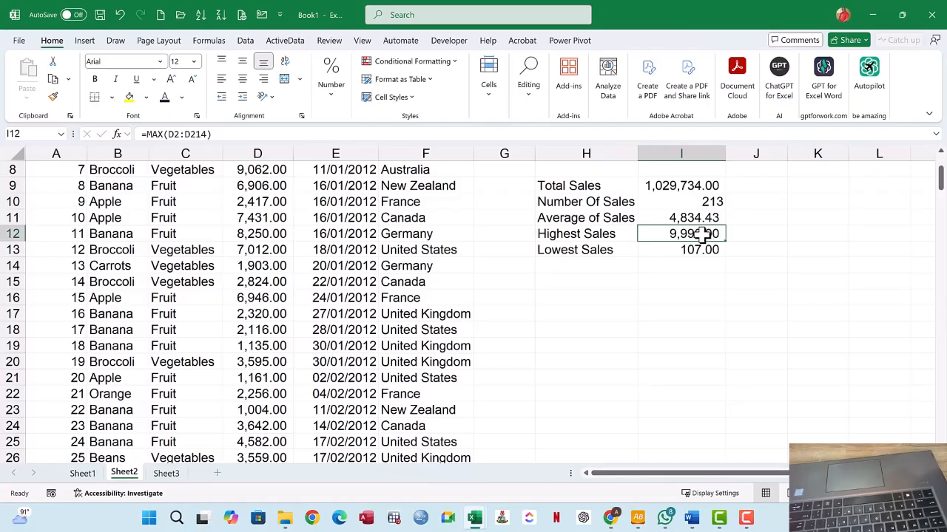
# Review the labelled summary figures in H9:I13 and the SUM, COUNT, AVERAGE, MAX and MIN formulas behind them, alongside the function descriptions
pyautogui.click(709, 250)
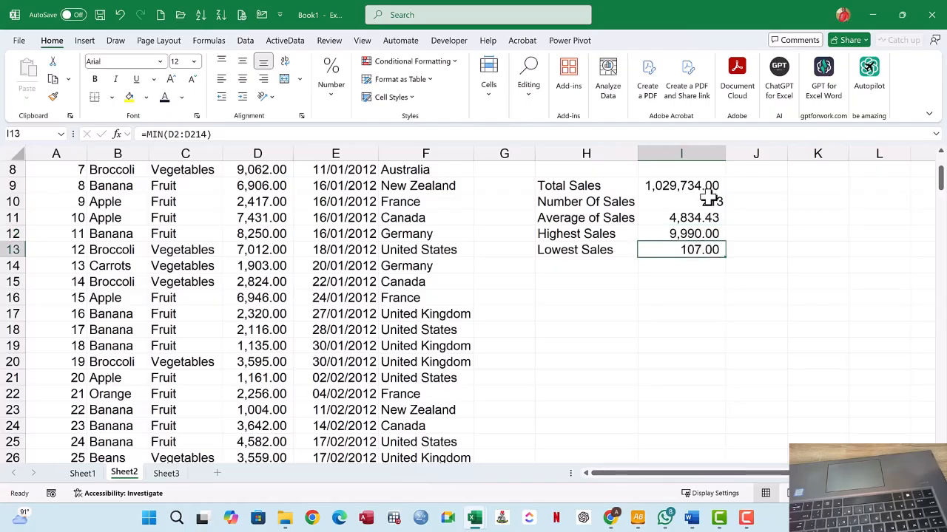
pyautogui.click(711, 200)
pyautogui.click(678, 187)
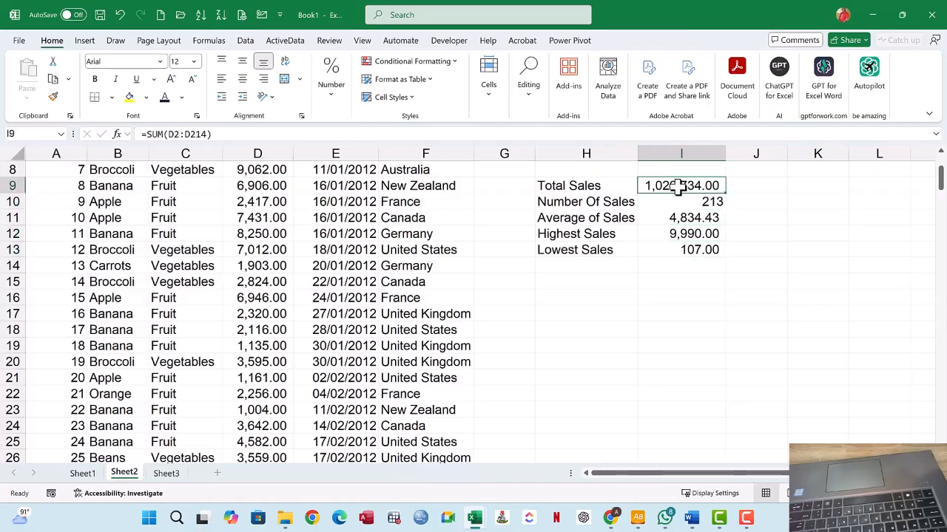
pyautogui.scroll(1, 590, 233)
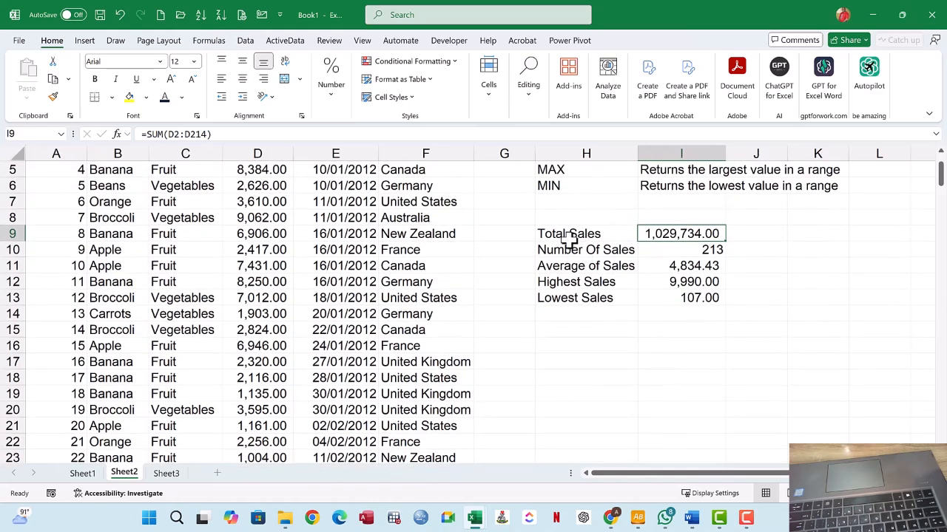
pyautogui.scroll(2, 86, 219)
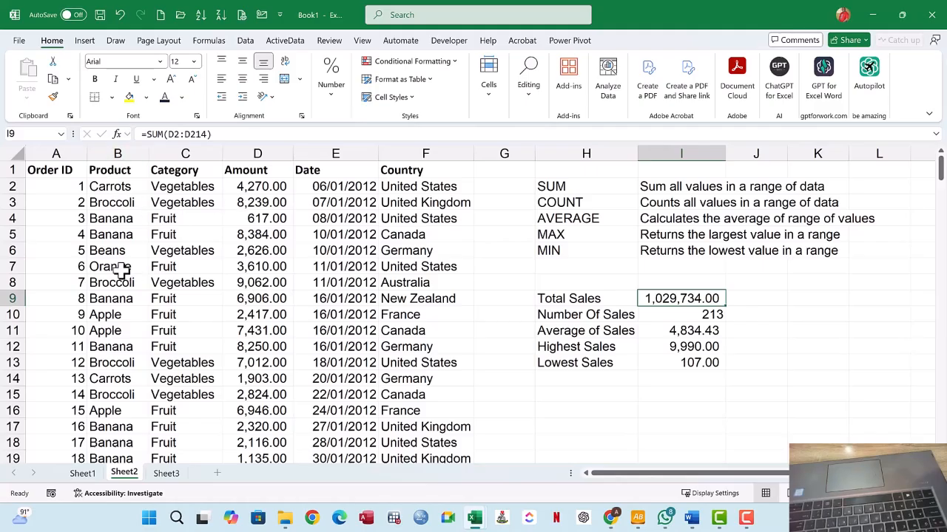
pyautogui.click(705, 321)
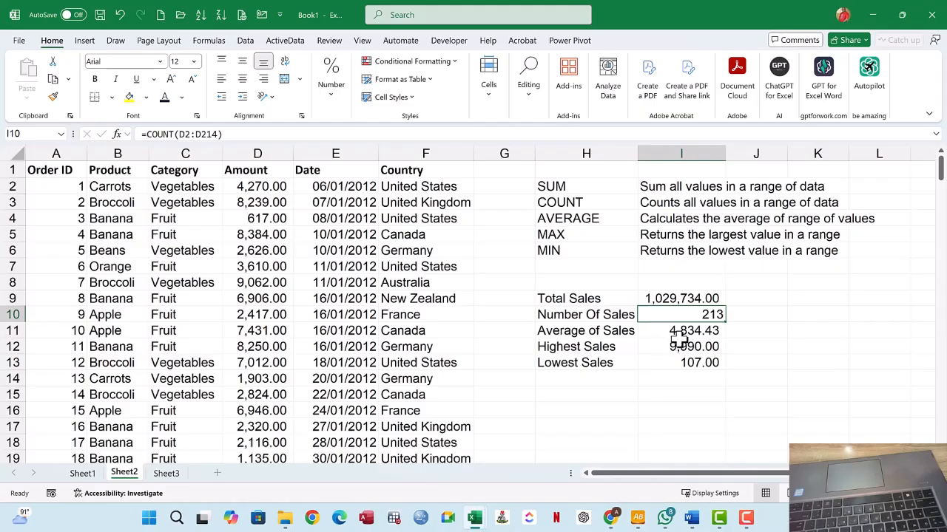
pyautogui.click(692, 332)
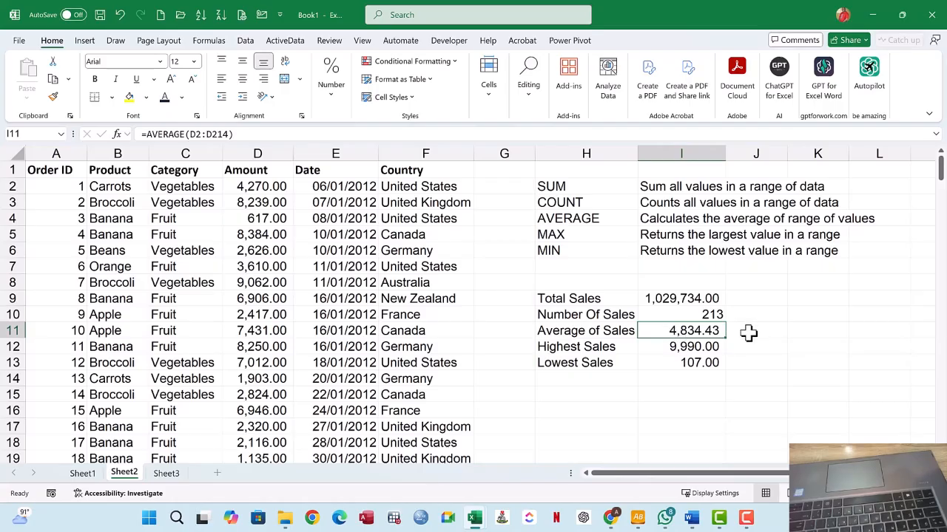
pyautogui.click(677, 349)
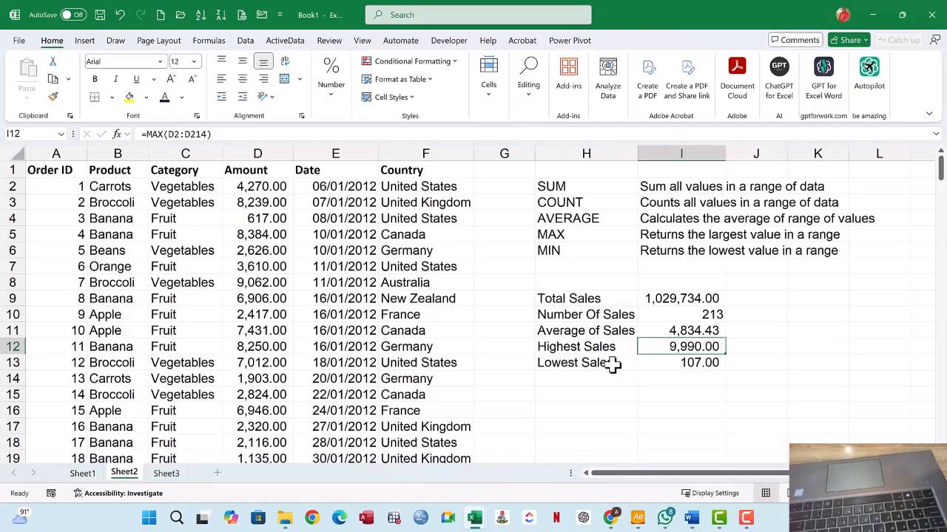
pyautogui.click(686, 362)
pyautogui.moveTo(566, 301); pyautogui.dragTo(699, 362)
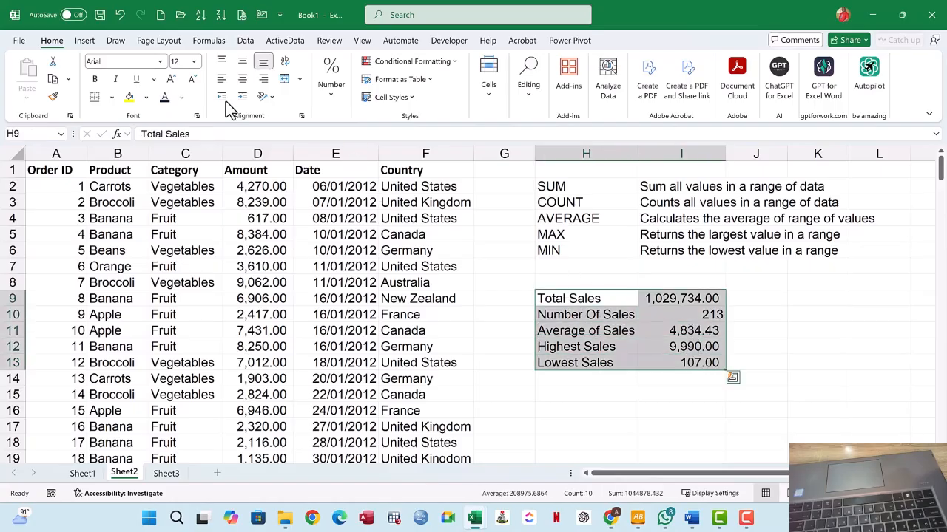
pyautogui.click(592, 298)
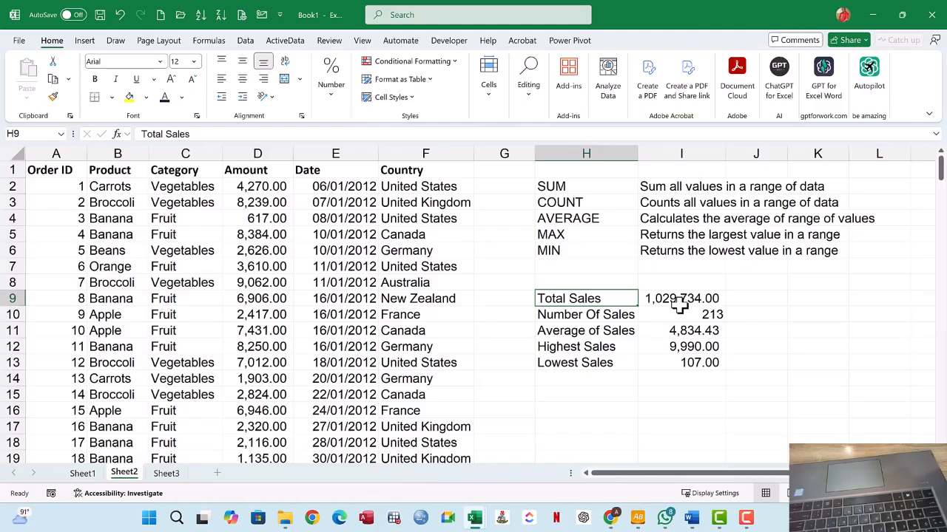
pyautogui.moveTo(596, 298); pyautogui.dragTo(602, 367)
pyautogui.click(712, 298)
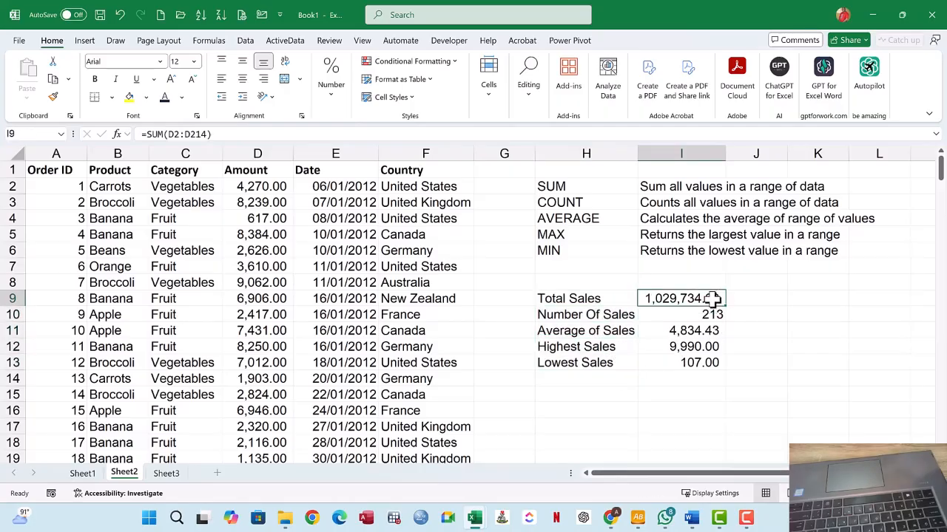